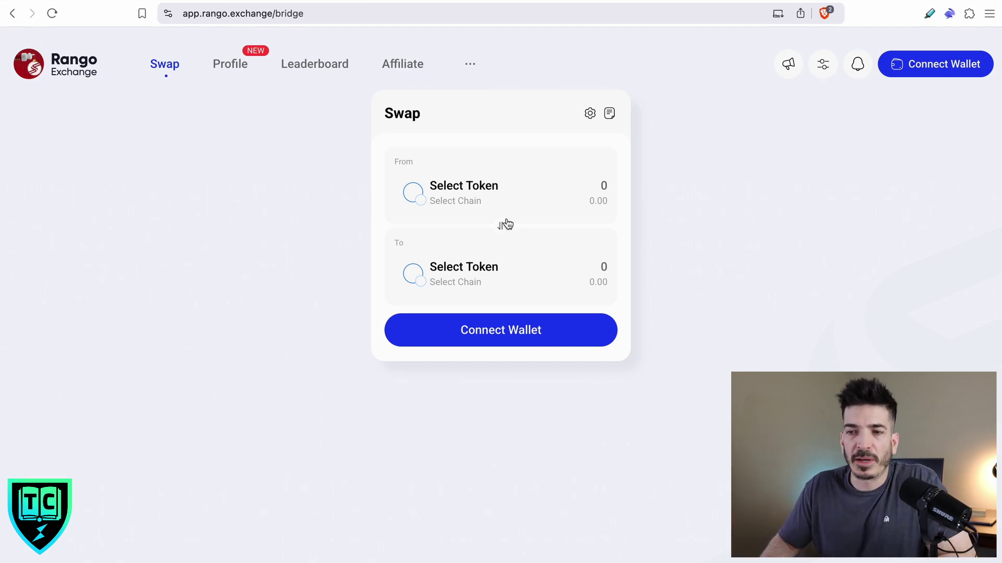
Browse the Profile page, then the Leaderboard of top-ranked traders, and peek at the extra-pages menu
click(231, 70)
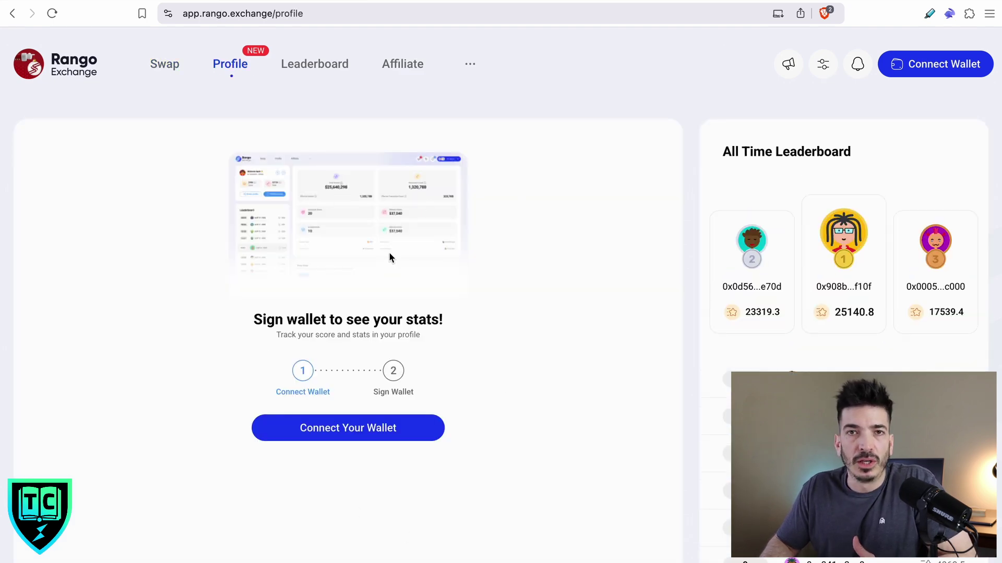
click(309, 69)
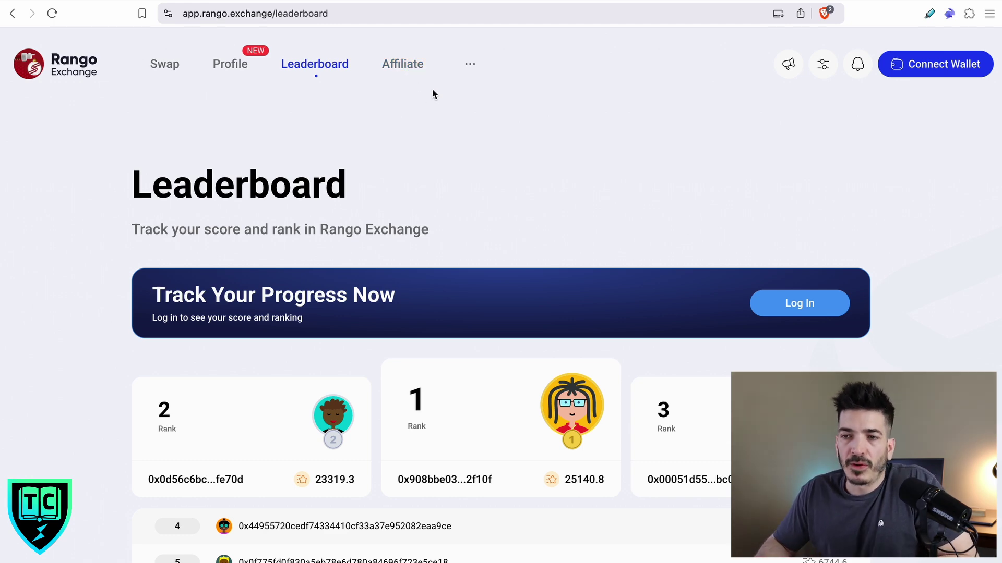
click(470, 65)
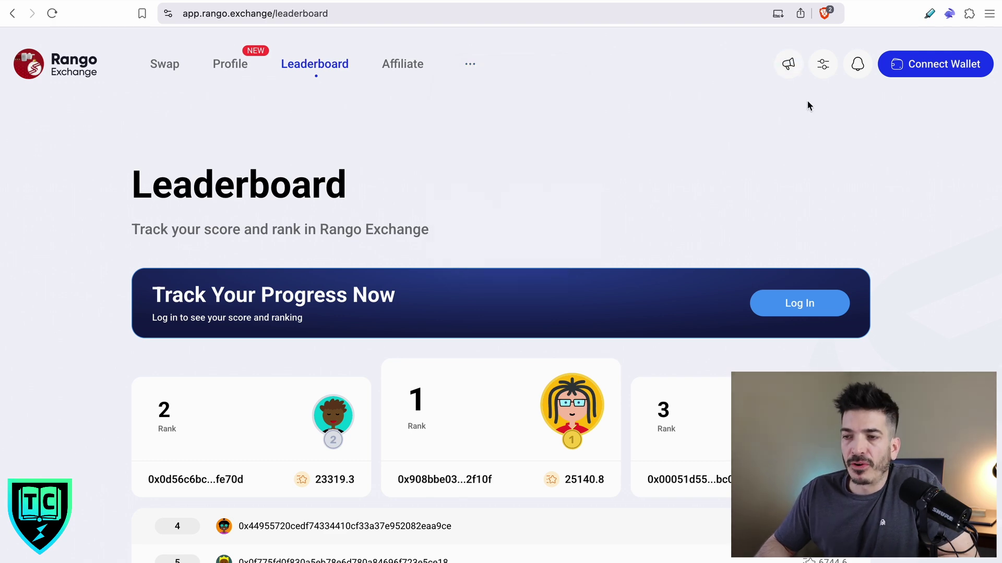
Preview the Dark theme, switch back to Light, and check notifications, which show none
click(823, 64)
click(769, 133)
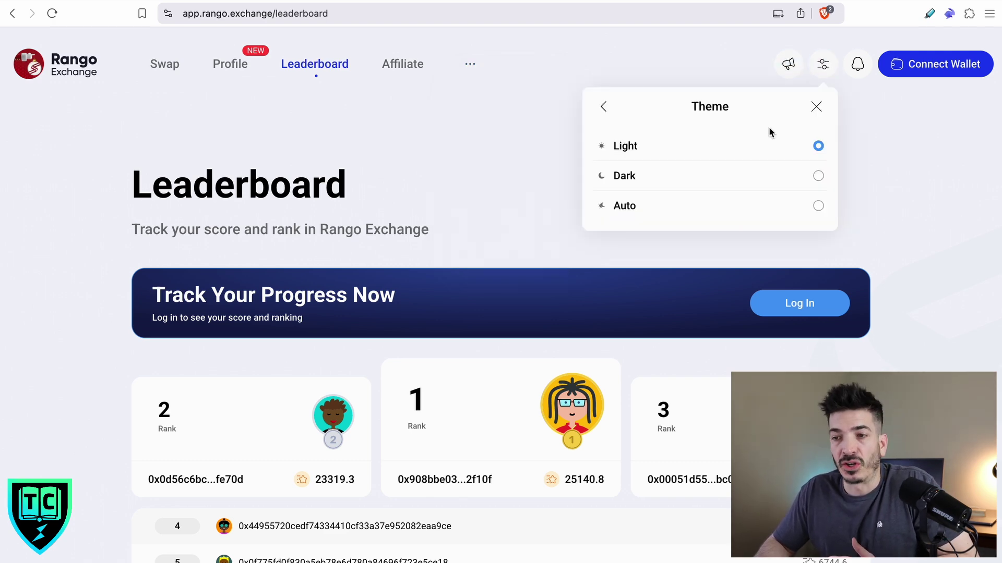
click(818, 177)
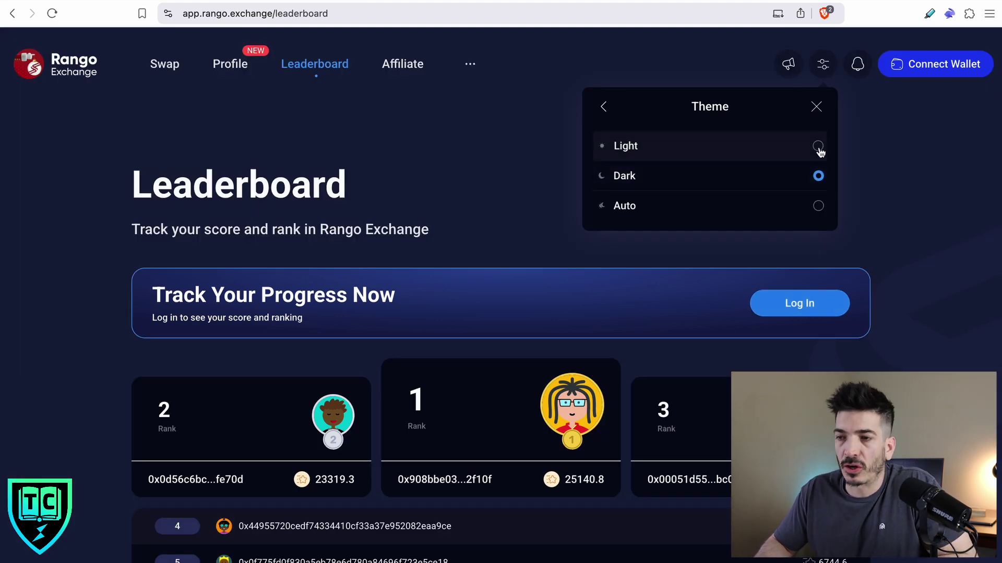
click(818, 149)
click(858, 78)
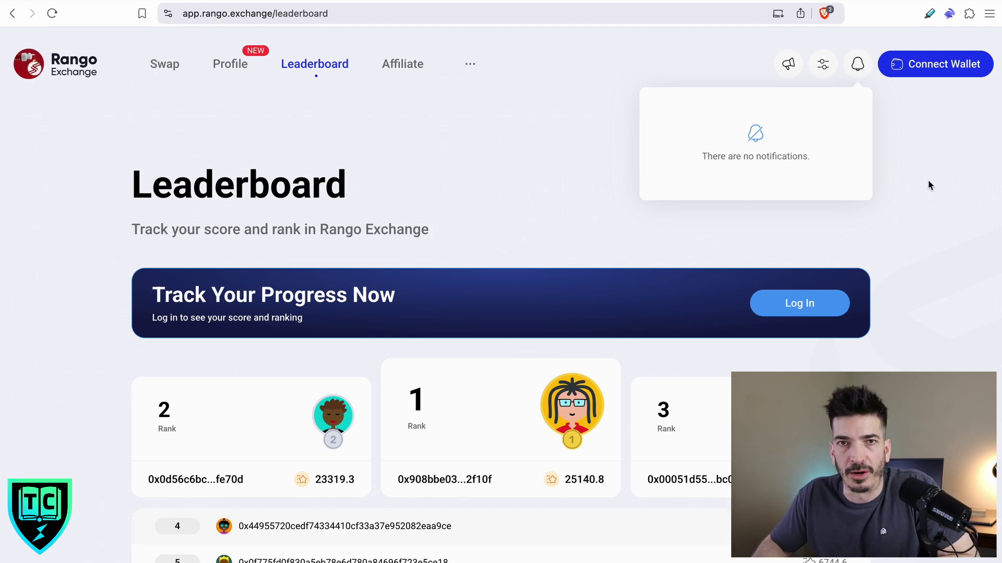
Return to the Swap page and connect the Rabby wallet, which shows a $0 balance
click(161, 70)
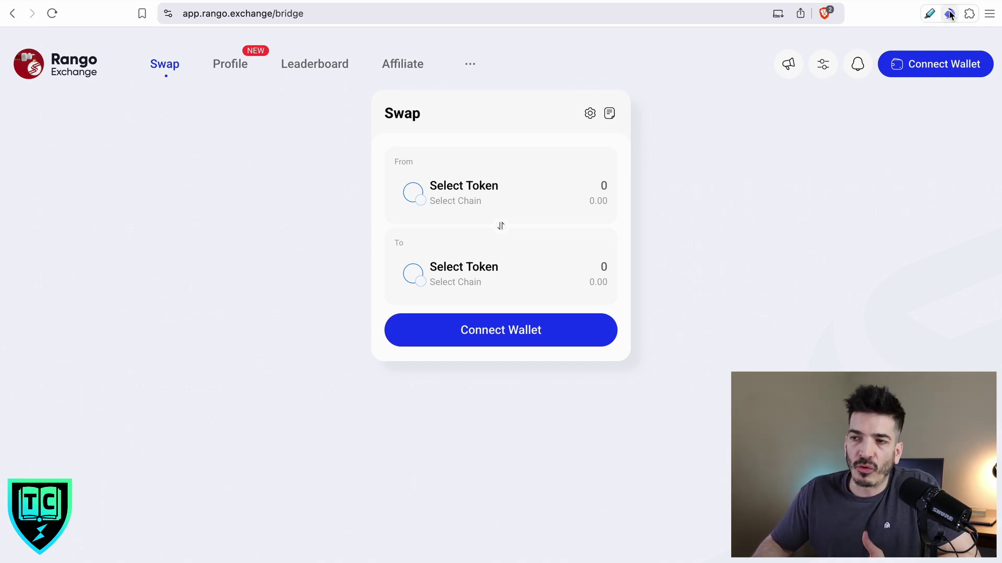
click(928, 66)
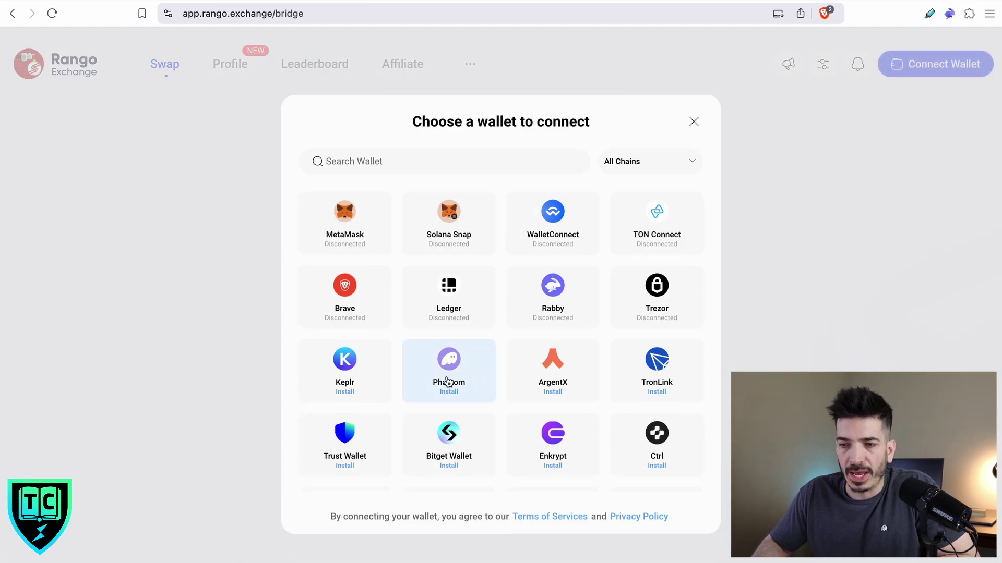
click(552, 299)
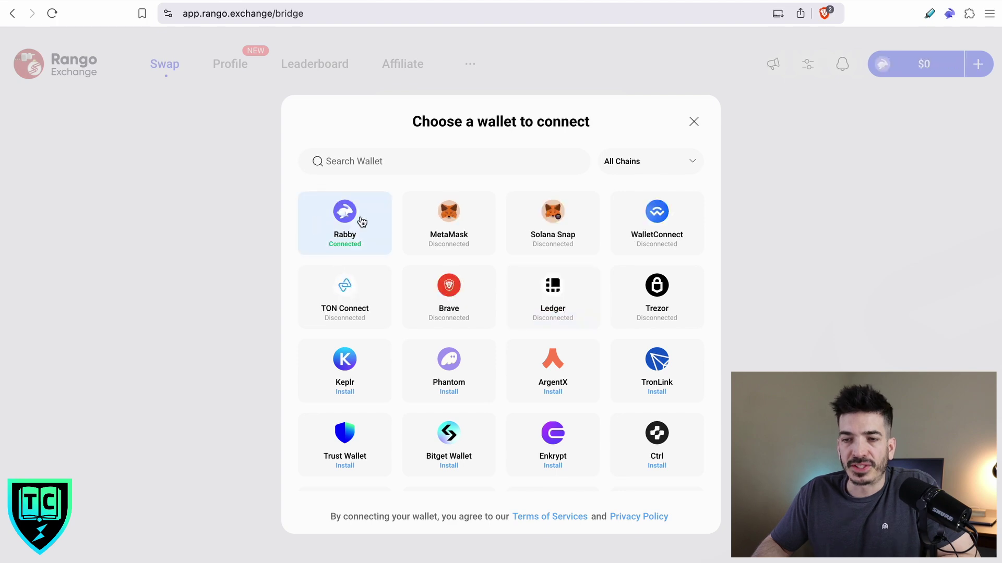
click(891, 192)
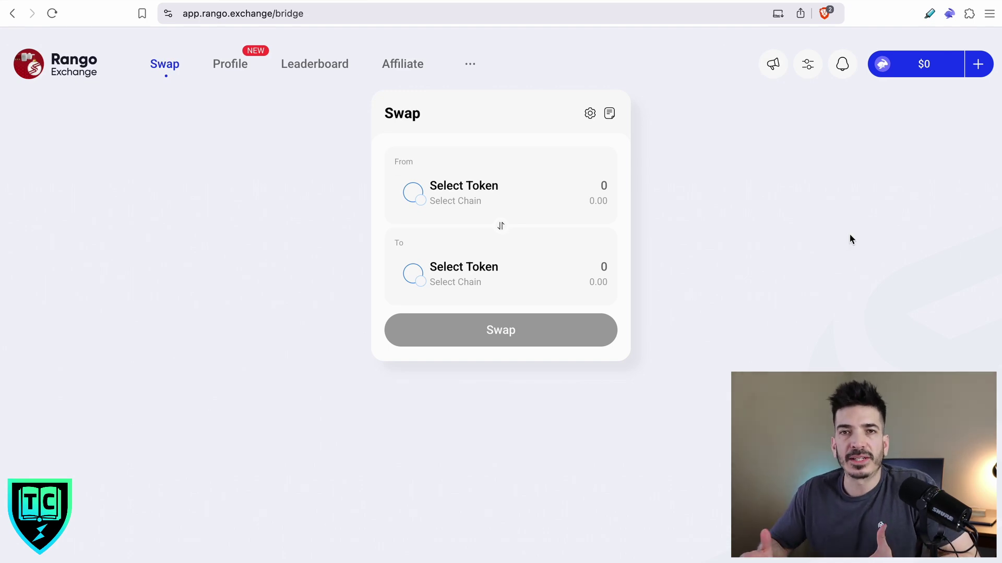
Choose ETH on Ethereum as the source token
click(440, 194)
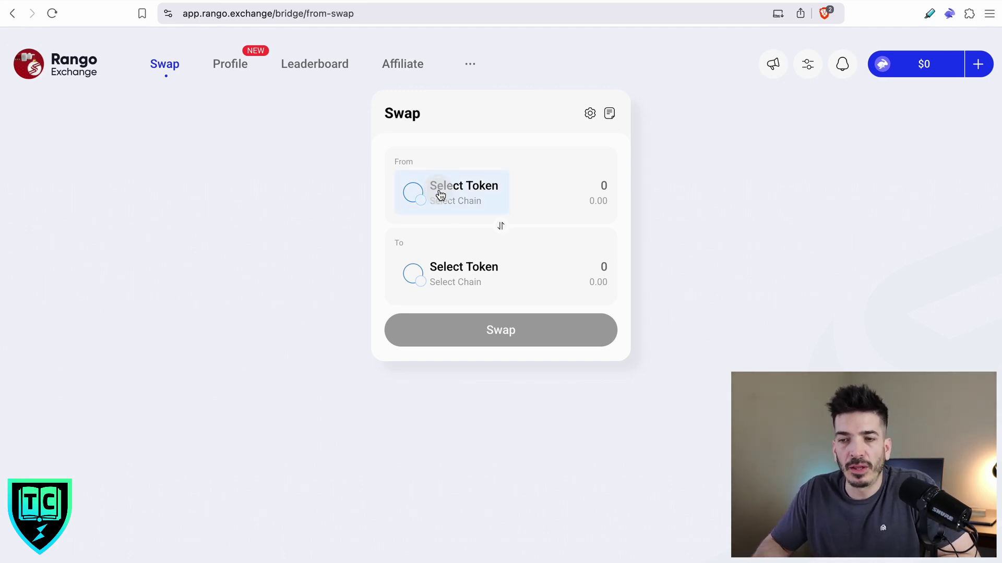
click(524, 194)
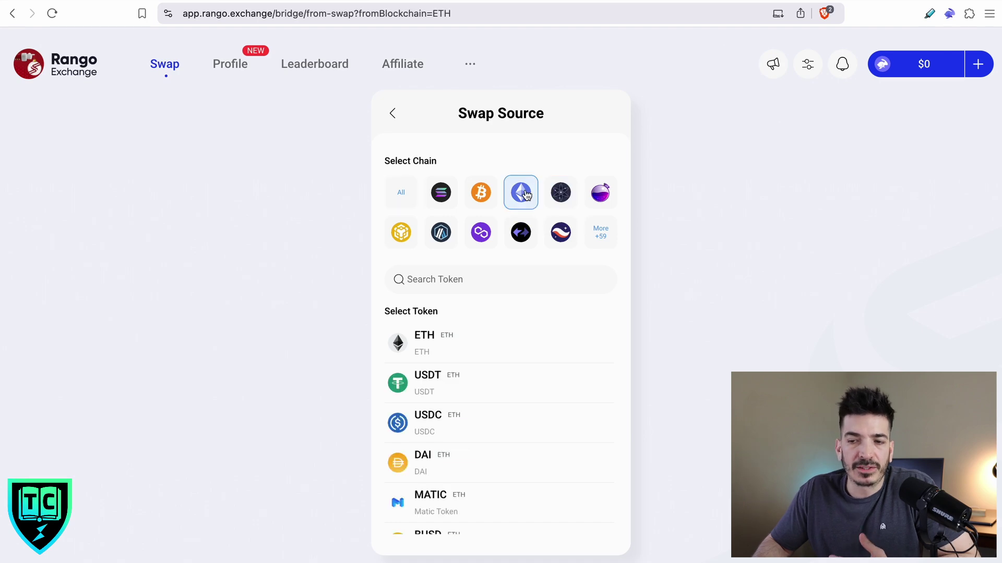
click(453, 339)
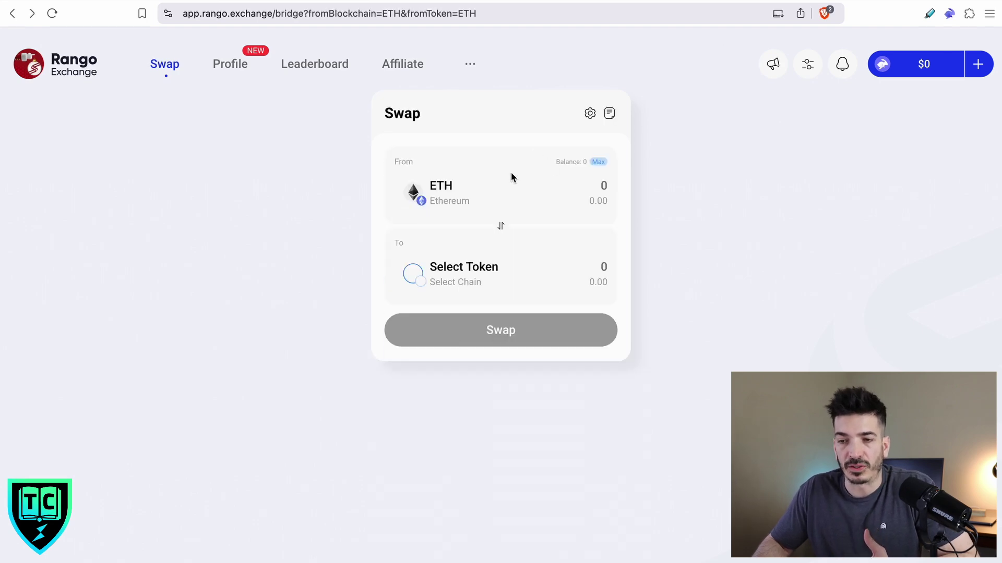
Set WBTC on Ethereum as the destination and enter an amount of 3 ETH
click(450, 280)
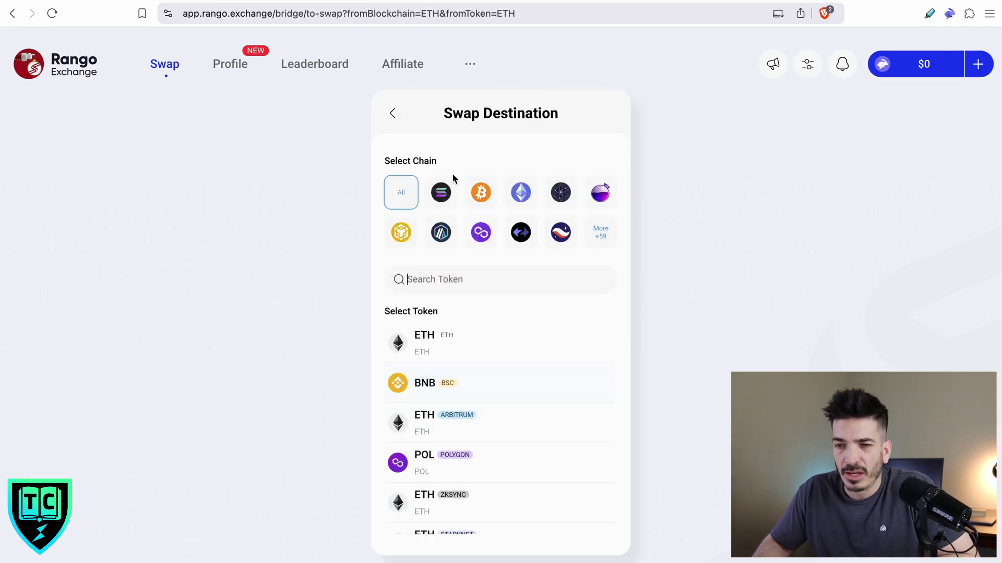
click(520, 194)
scroll(473, 364, down, 2)
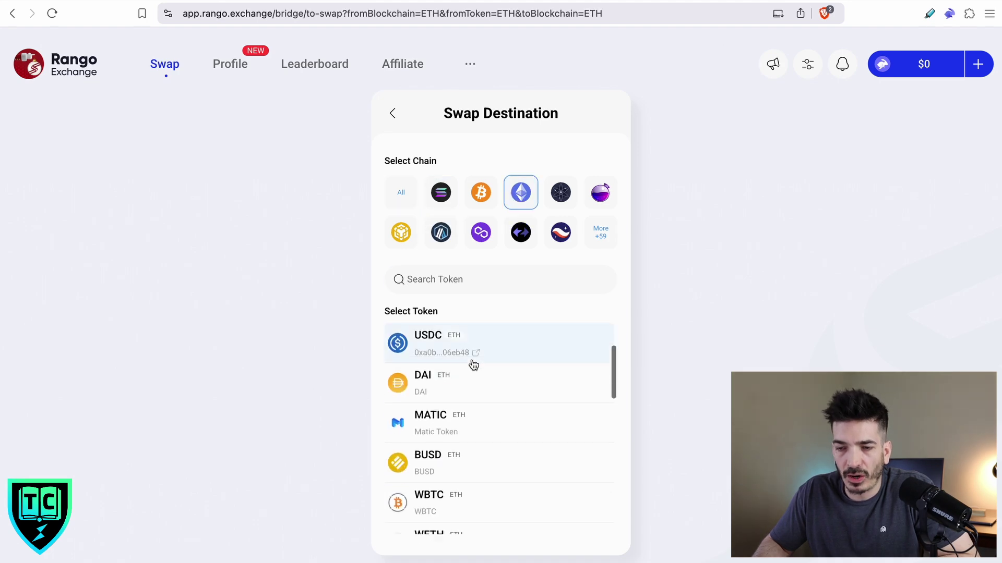
scroll(473, 365, down, 2)
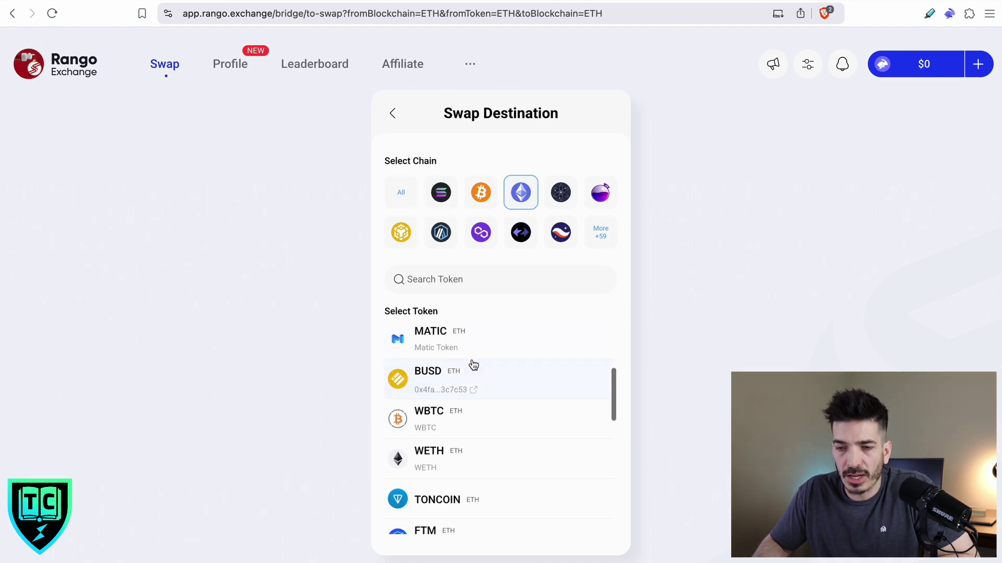
click(482, 426)
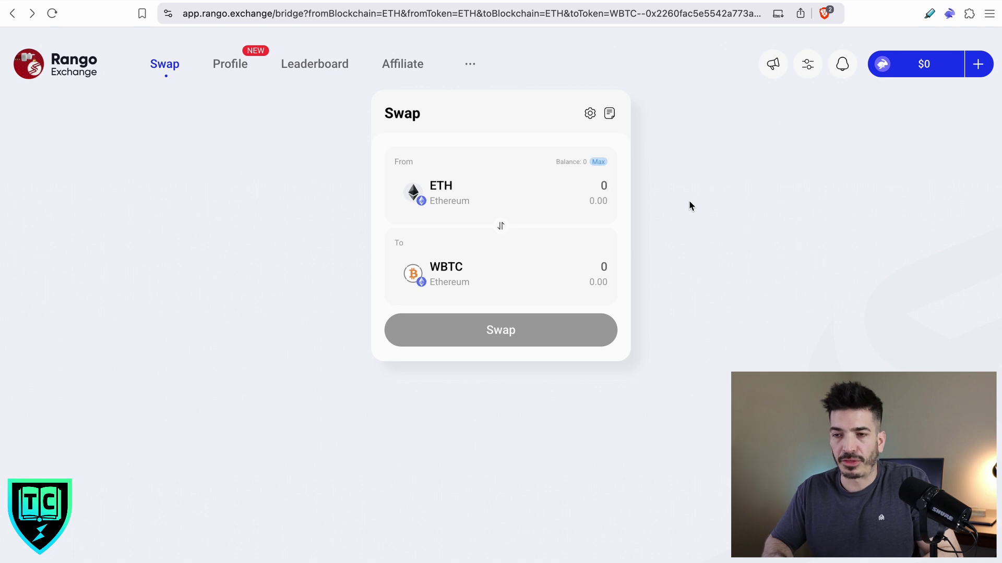
text(3)
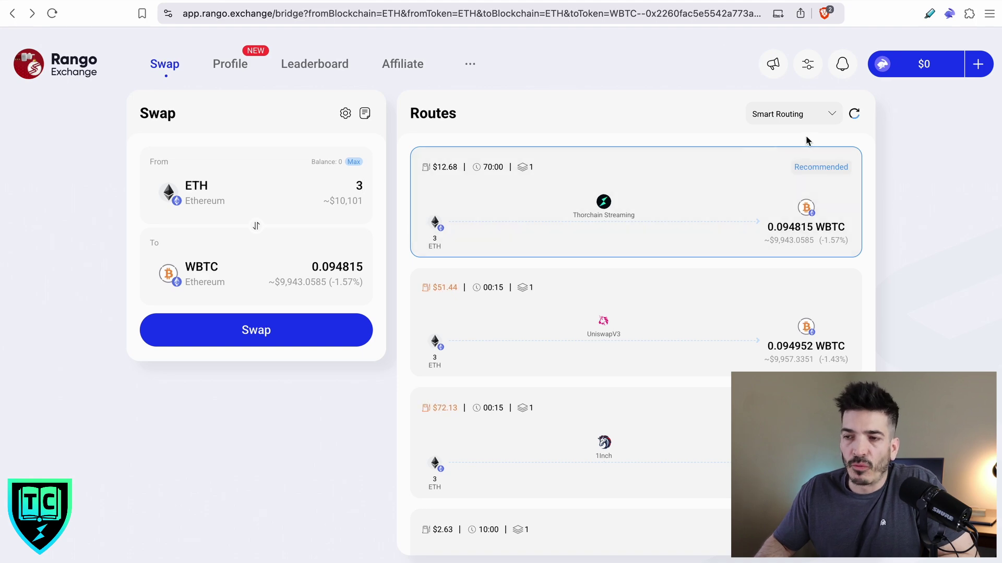
click(770, 119)
Try route sorting by Lowest Fee, Fastest, Maximum Return and Maximum Output, finishing on Smart Routing
click(796, 171)
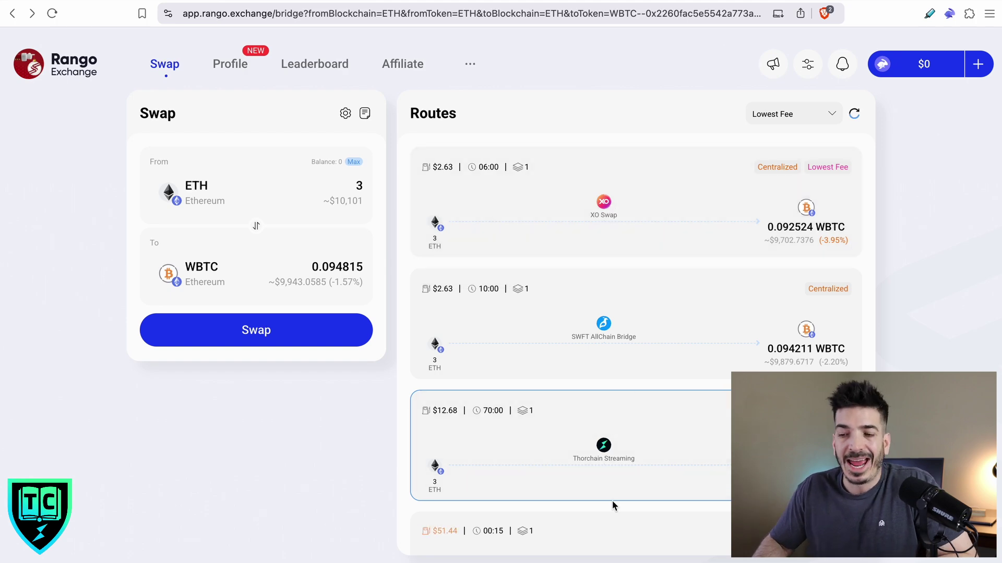
scroll(678, 433, down, 3)
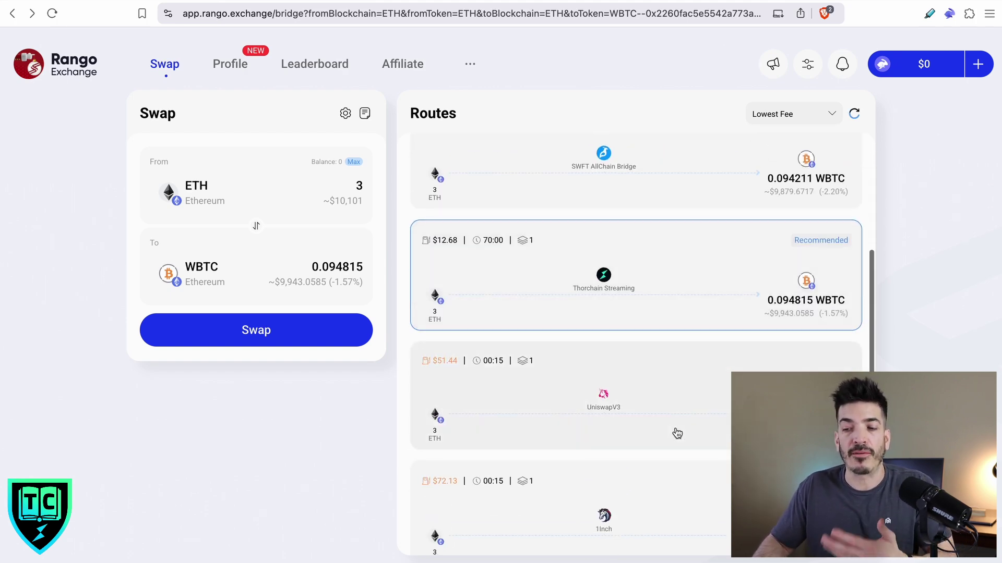
scroll(677, 433, up, 3)
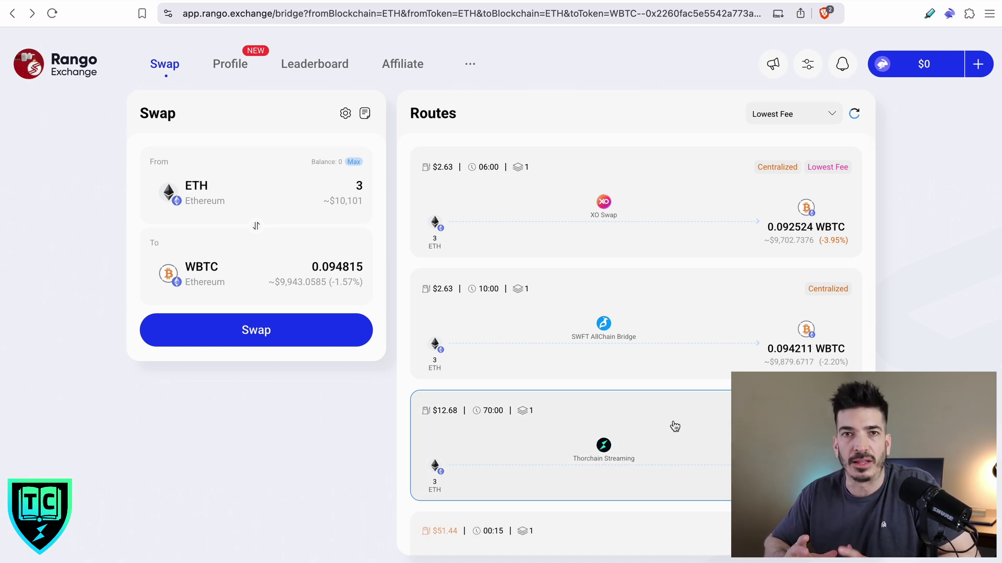
click(795, 114)
click(785, 199)
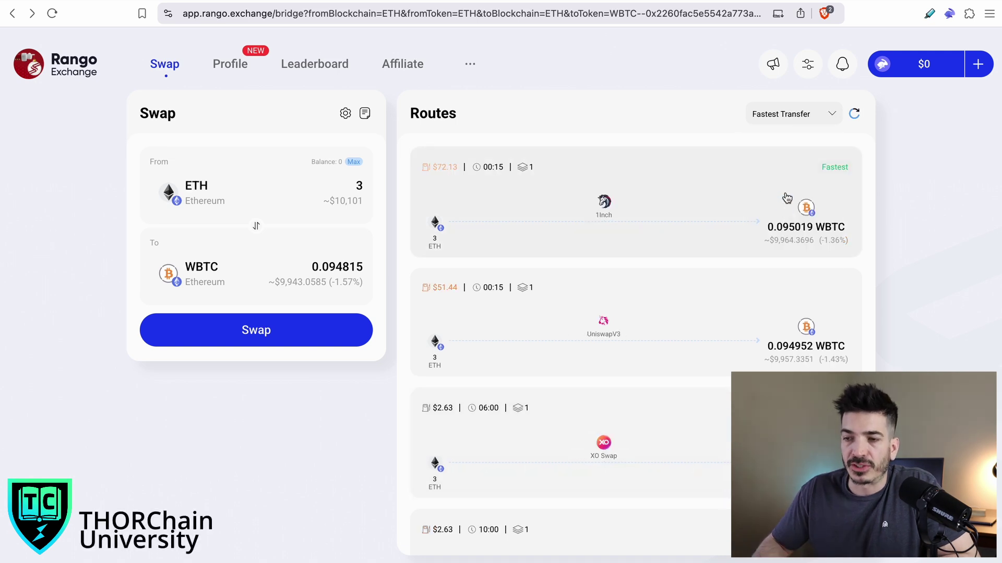
click(808, 116)
click(783, 233)
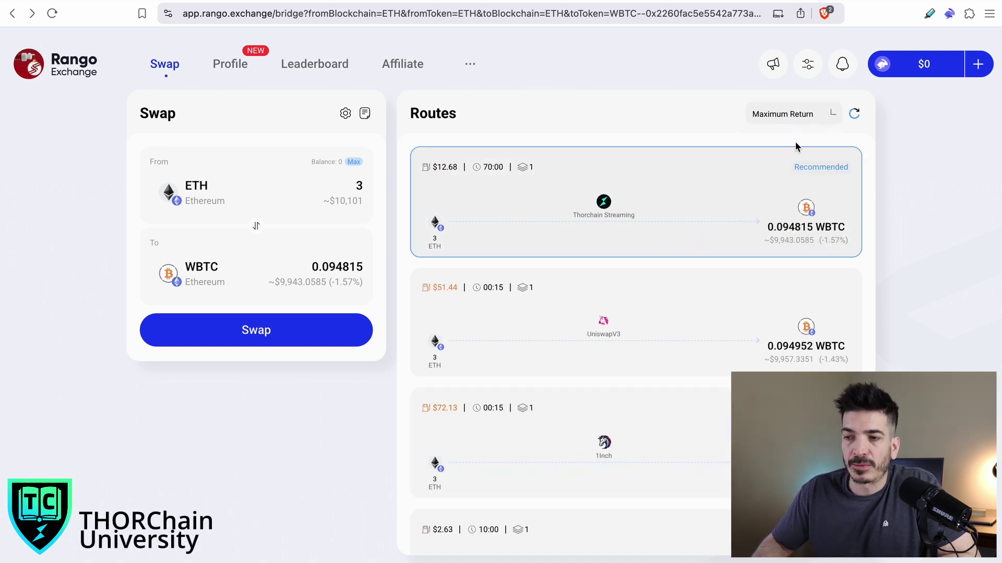
click(782, 116)
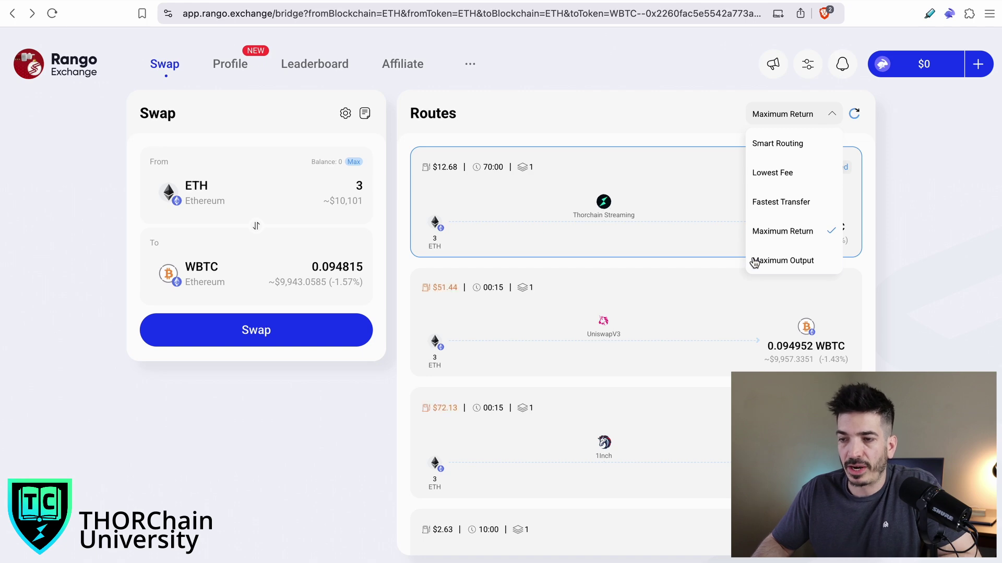
click(787, 263)
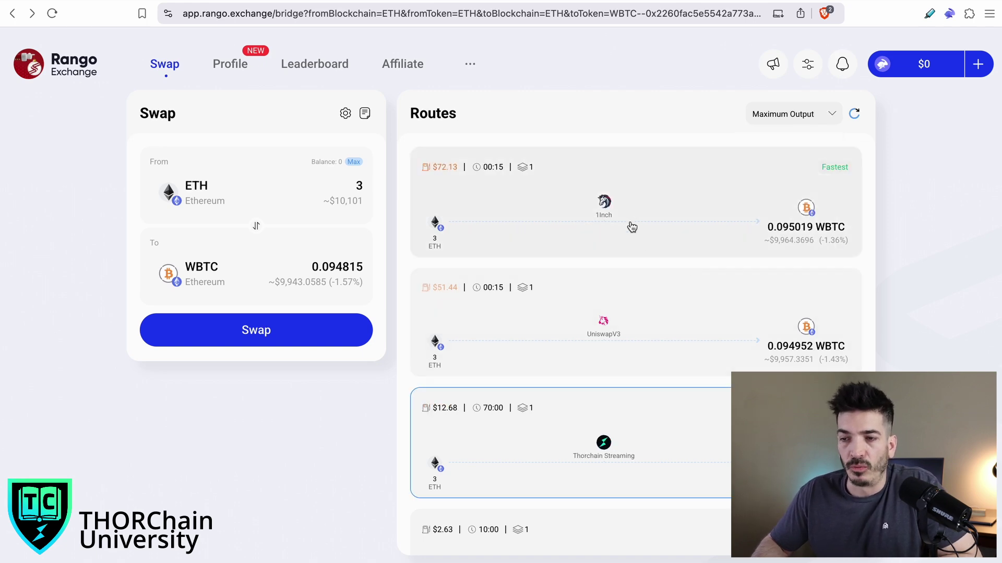
click(772, 113)
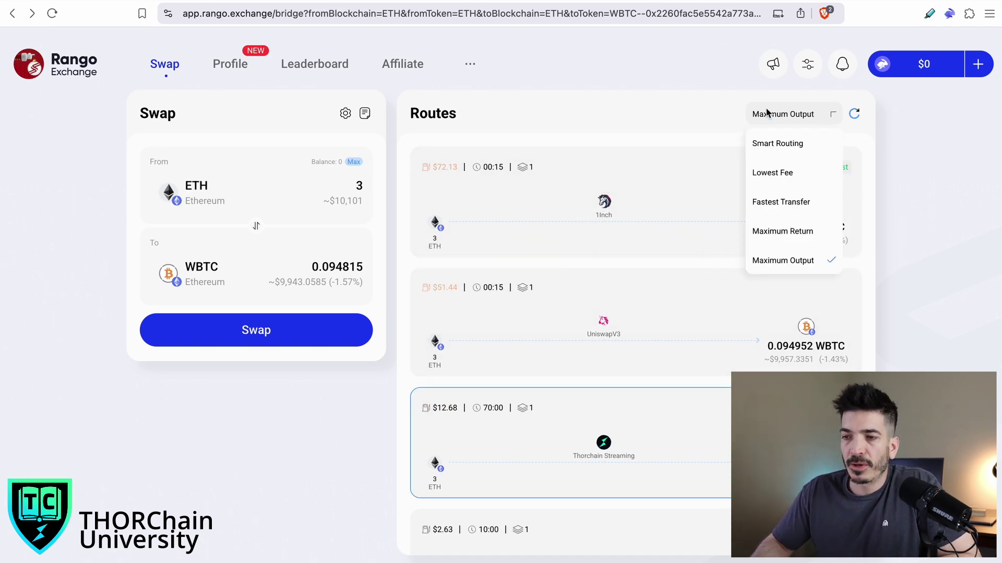
click(833, 143)
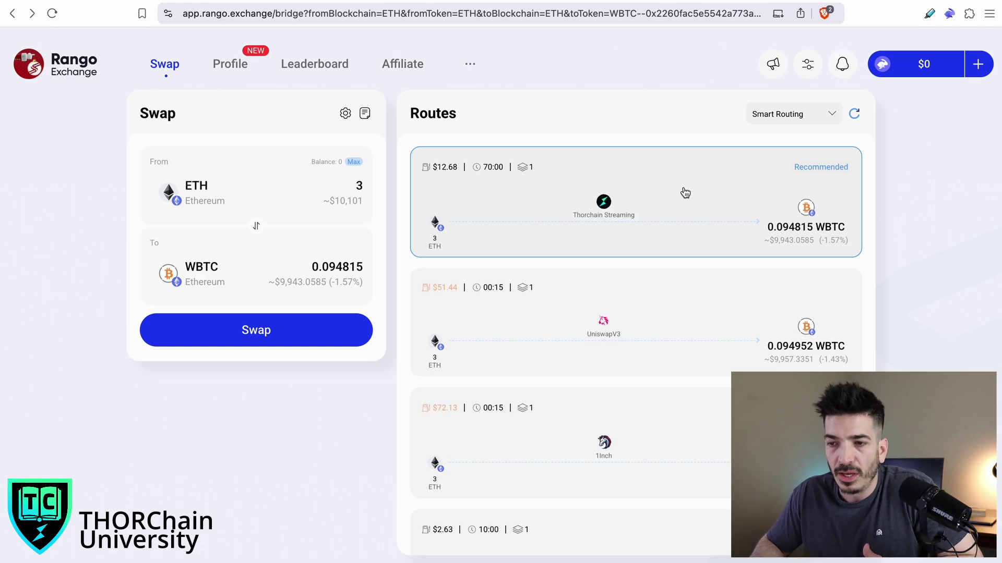
click(262, 330)
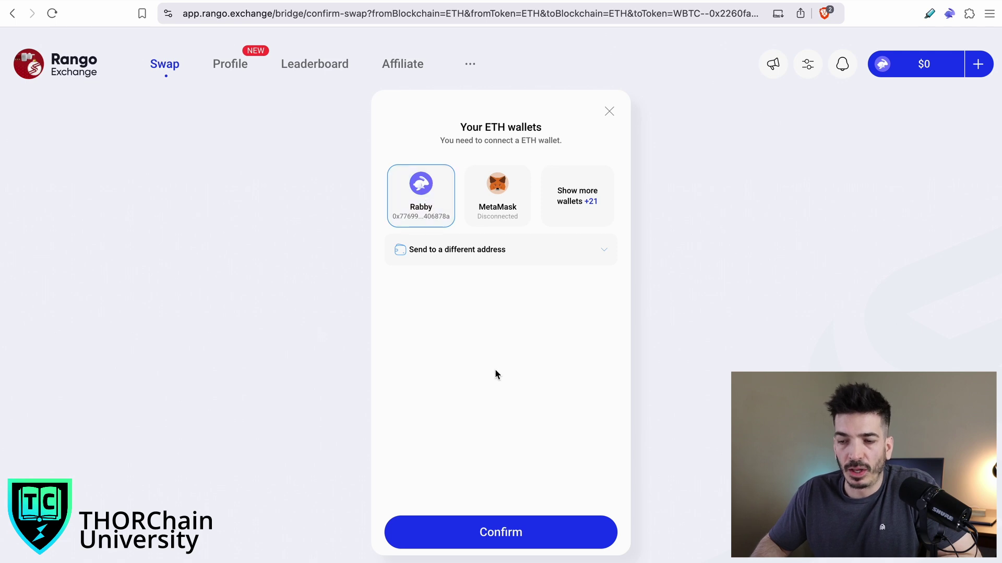
click(501, 533)
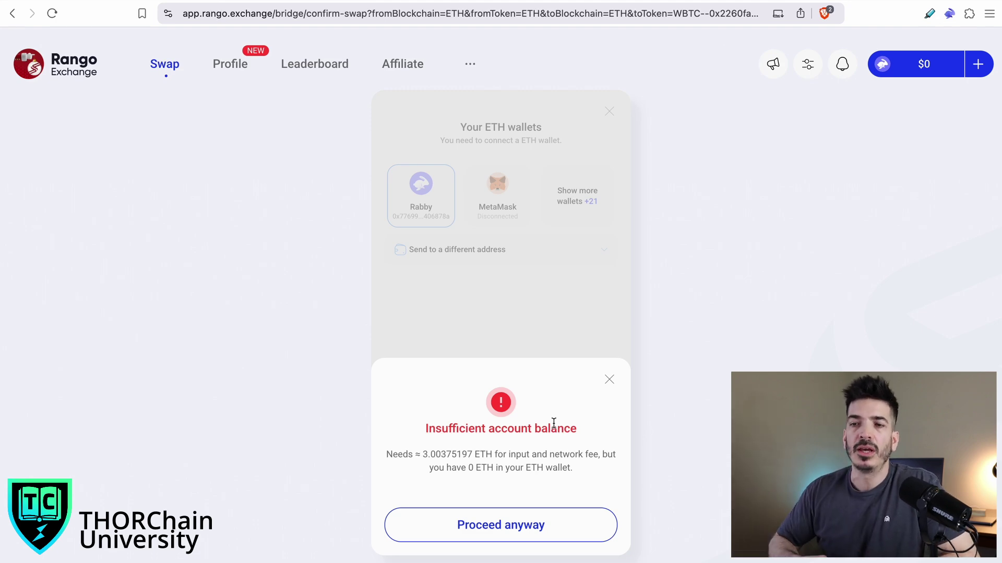
click(158, 498)
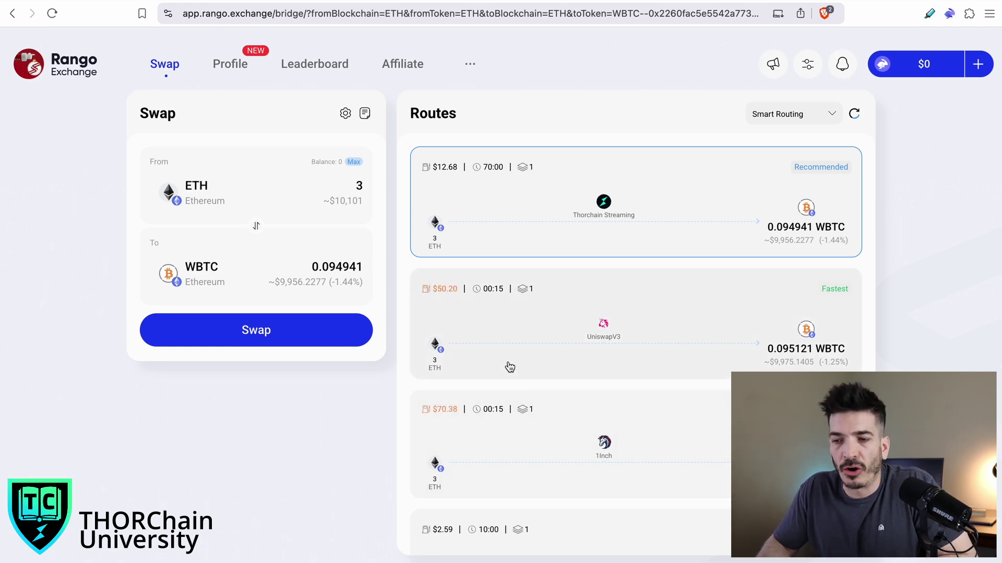
scroll(514, 334, down, 4)
scroll(515, 335, up, 4)
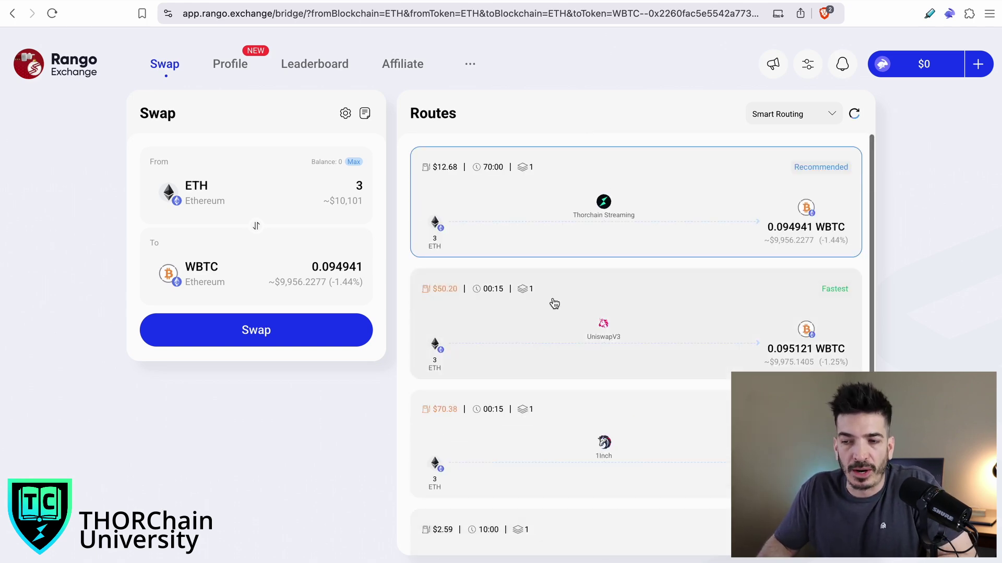
scroll(634, 250, down, 4)
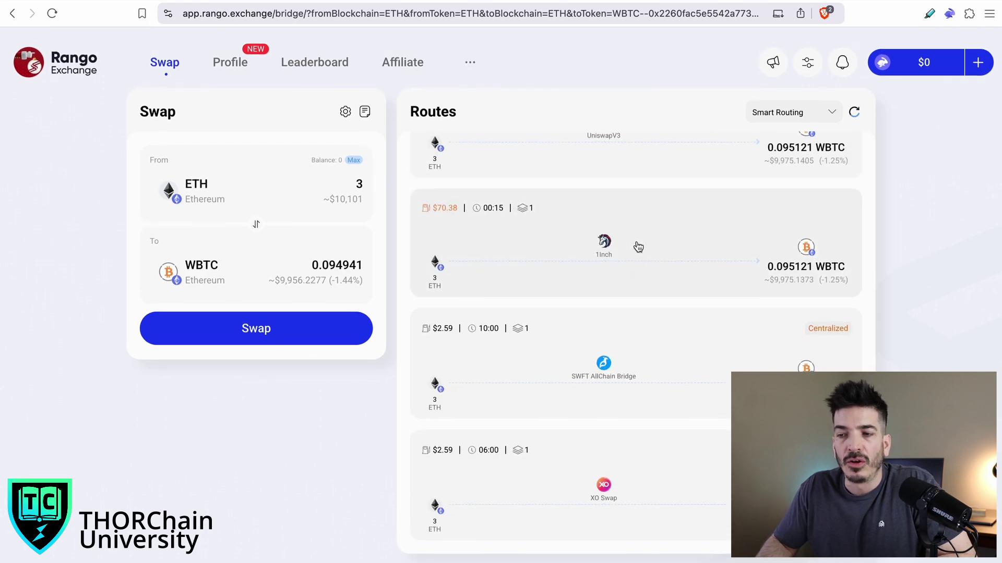
scroll(641, 261, up, 4)
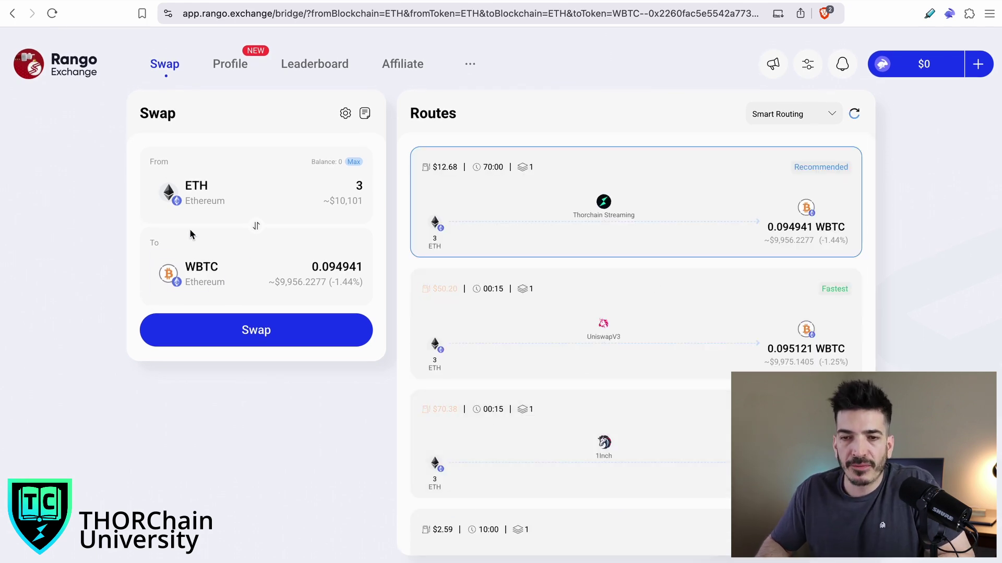
Make SOL on the Solana chain the source token
click(197, 193)
click(441, 194)
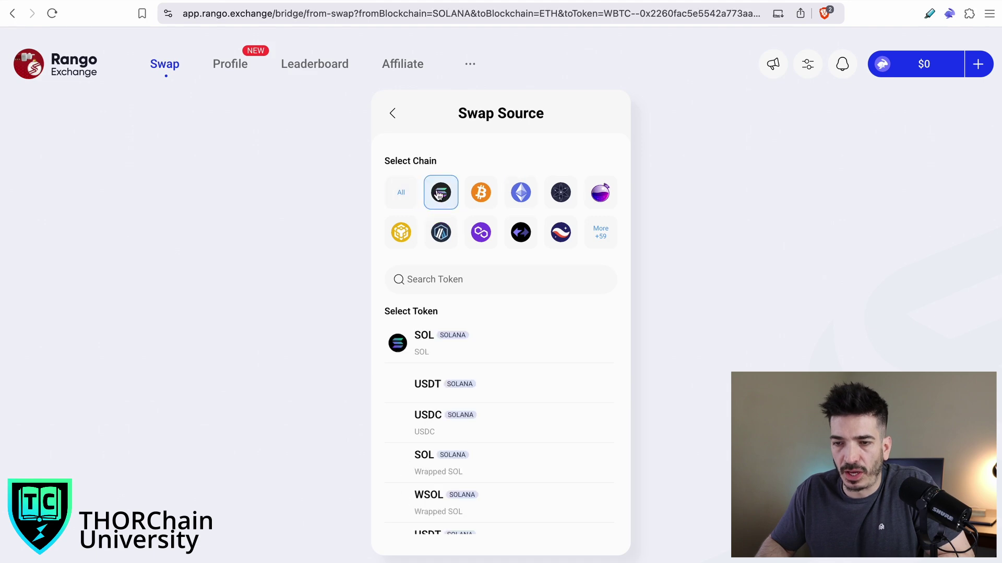
click(472, 360)
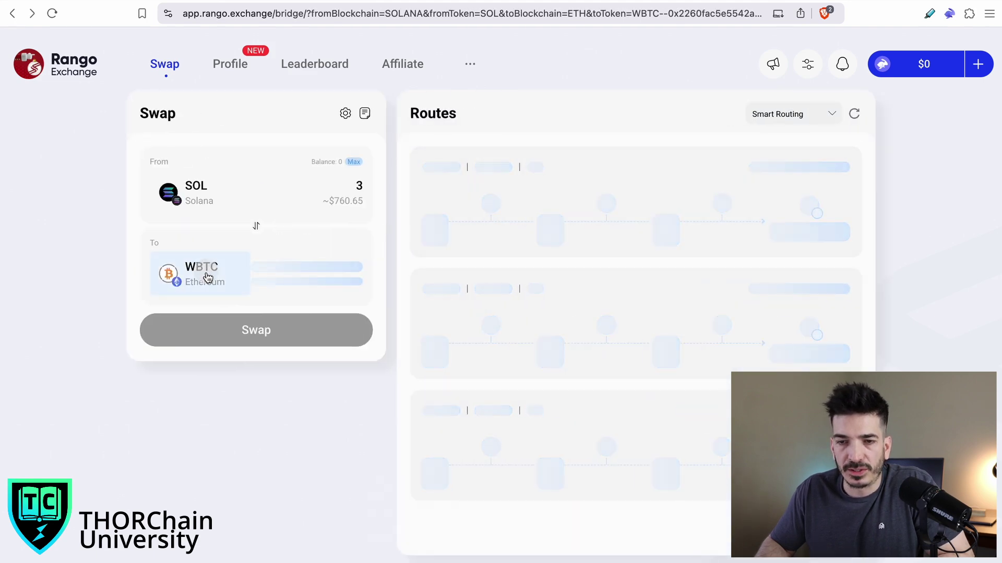
Filter the destination token list to the Solana chain and browse its tokens
click(205, 277)
scroll(507, 413, down, 3)
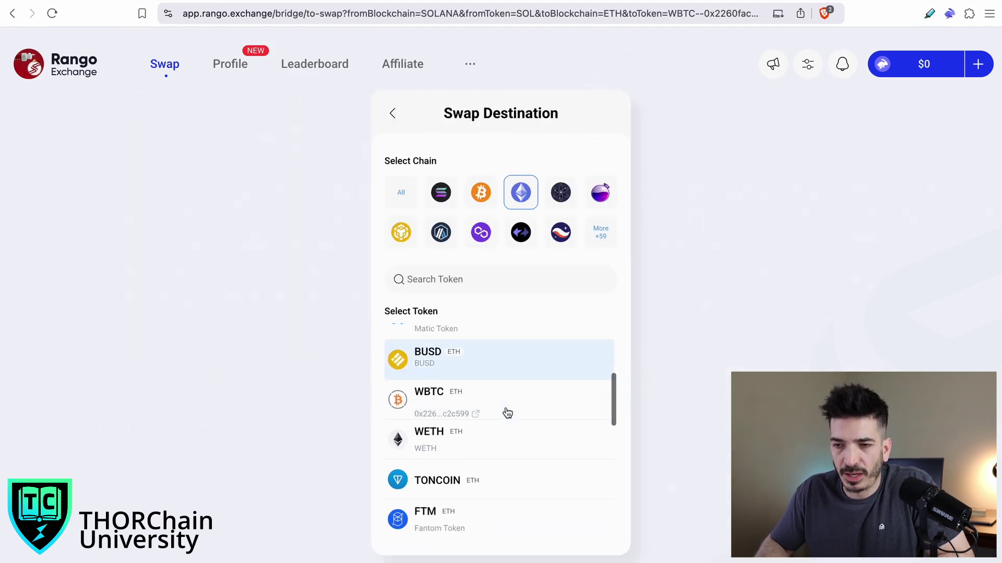
click(440, 193)
scroll(517, 420, down, 2)
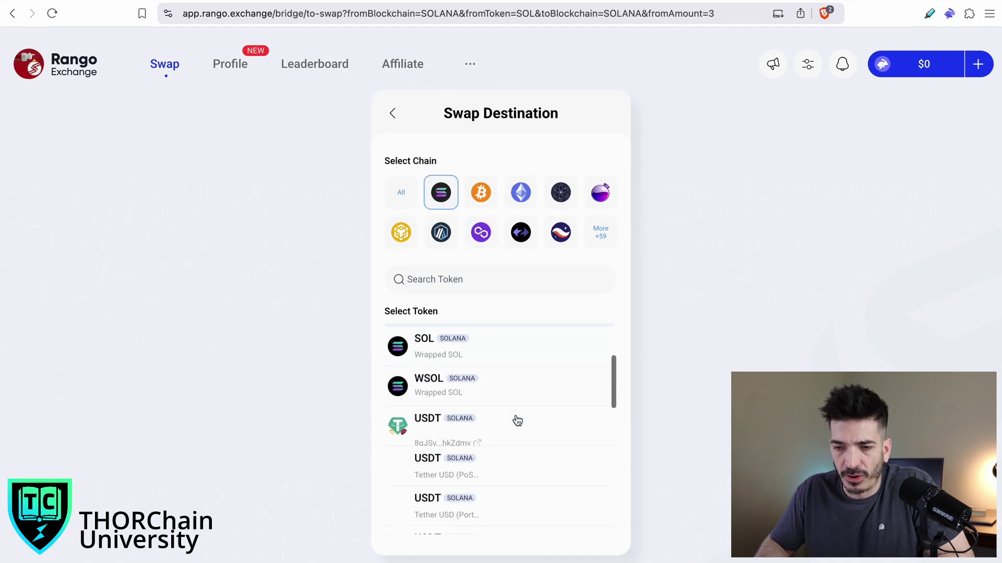
scroll(517, 420, down, 3)
scroll(515, 420, up, 5)
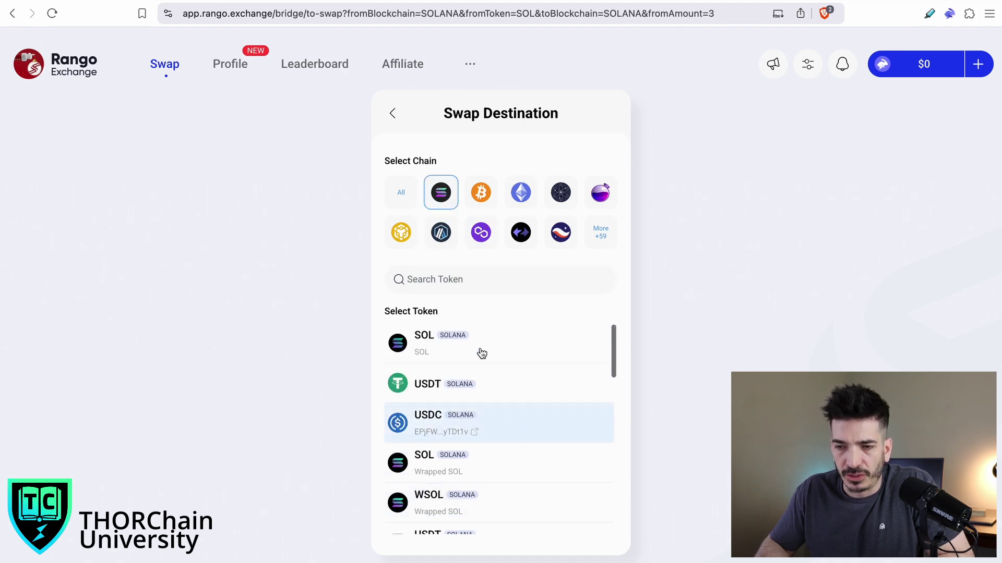
Pick USDC on Solana as destination, compare the Chainflip route, then reselect Jupiter
click(525, 423)
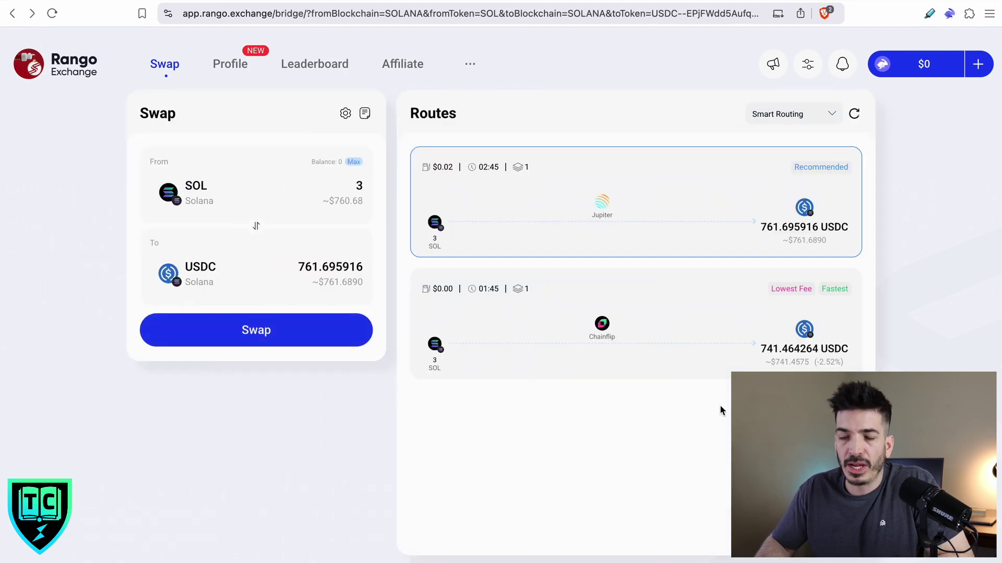
click(670, 331)
click(665, 215)
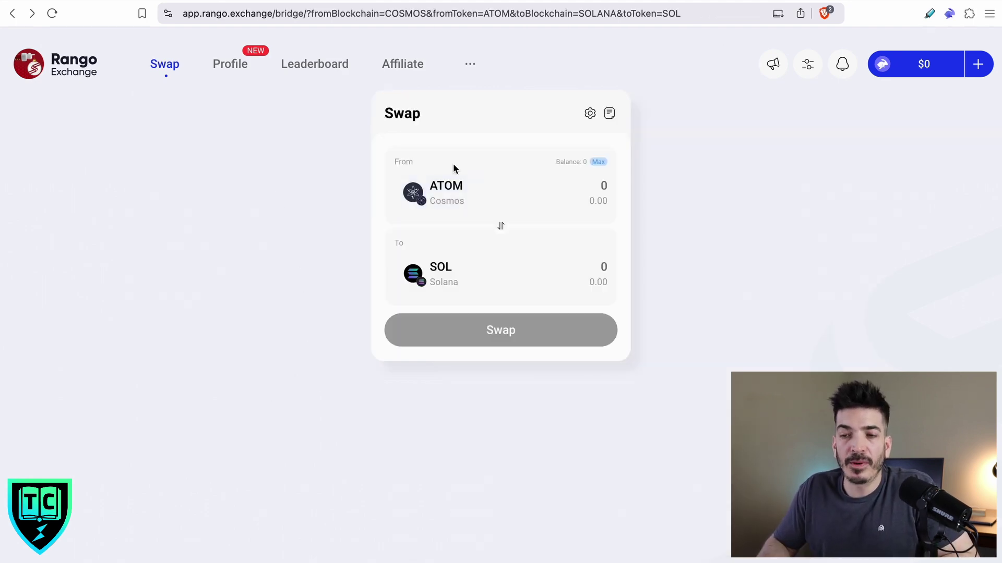
Enter 50 ATOM, inspect the Allbridge Core route step, and start the ATOM-to-SOL swap
click(599, 189)
text(50)
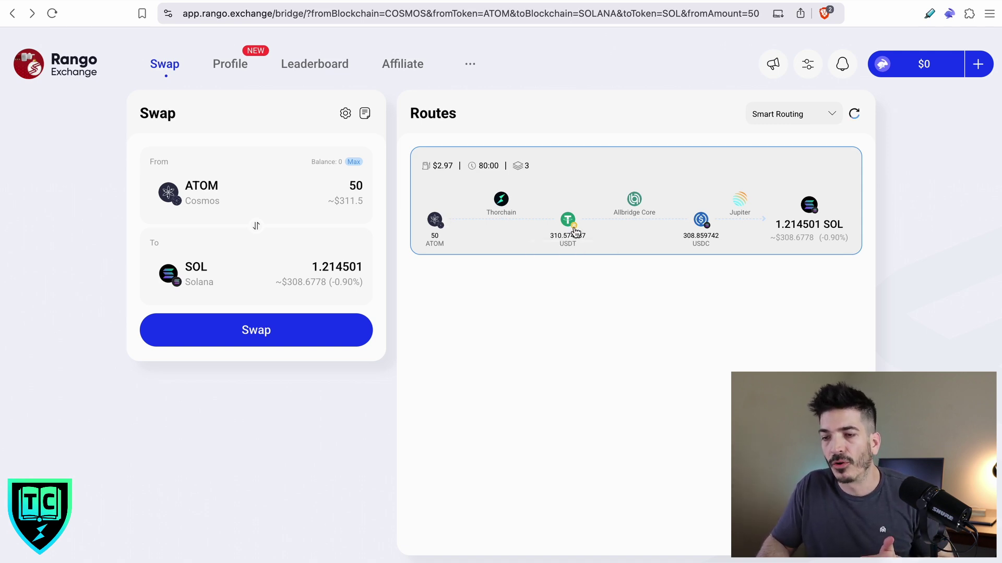
mouse_move(634, 201)
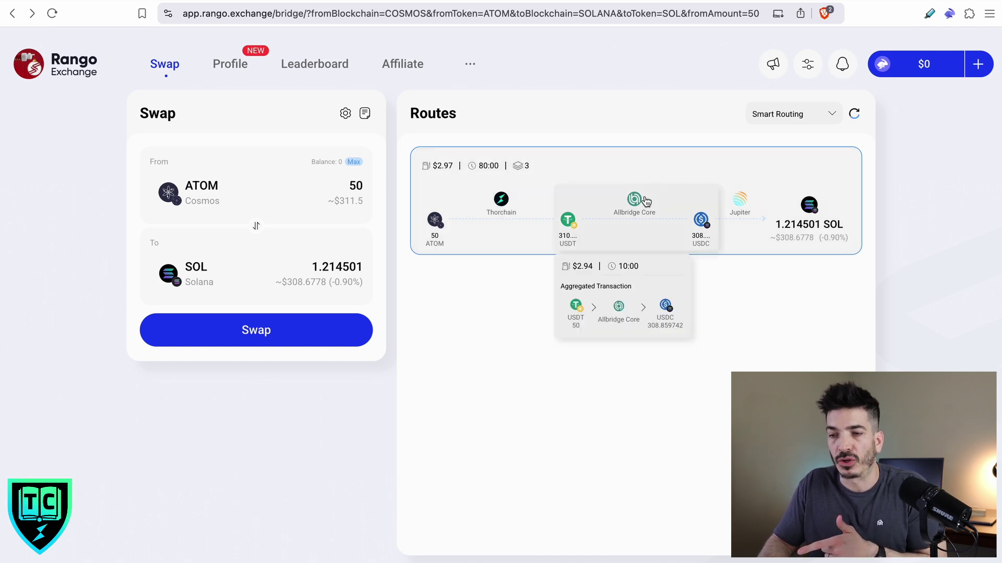
click(251, 334)
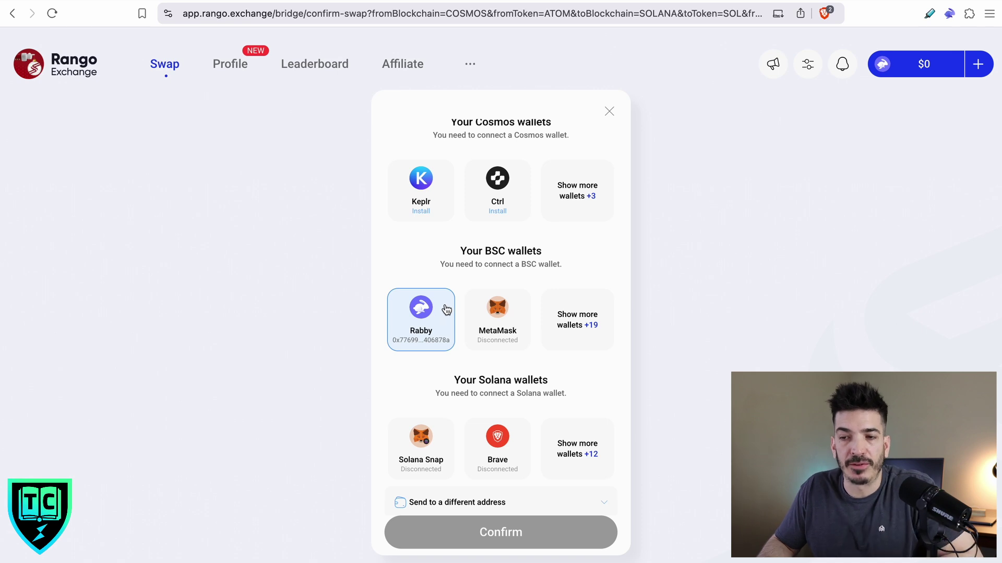
drag(463, 254, 553, 256)
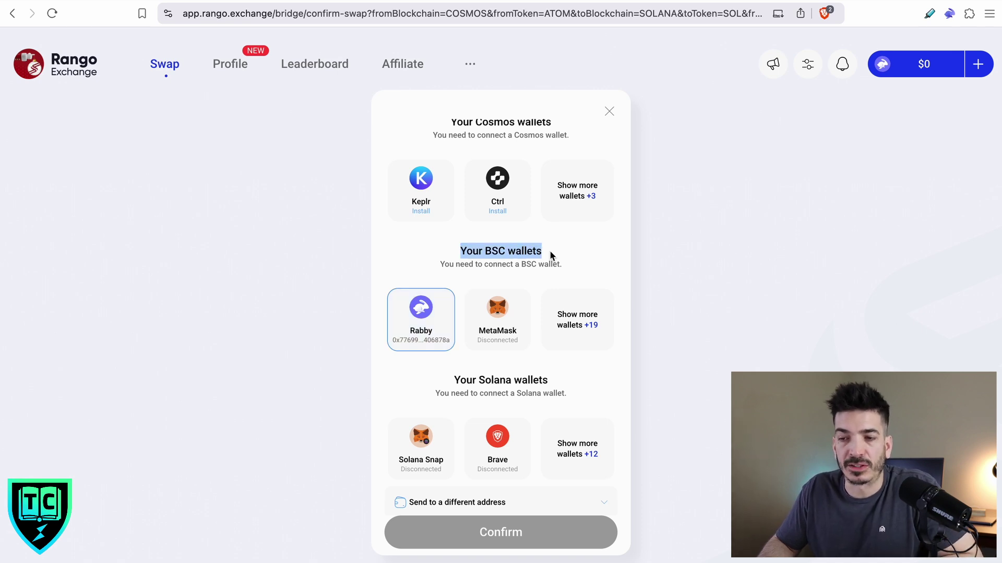
click(540, 252)
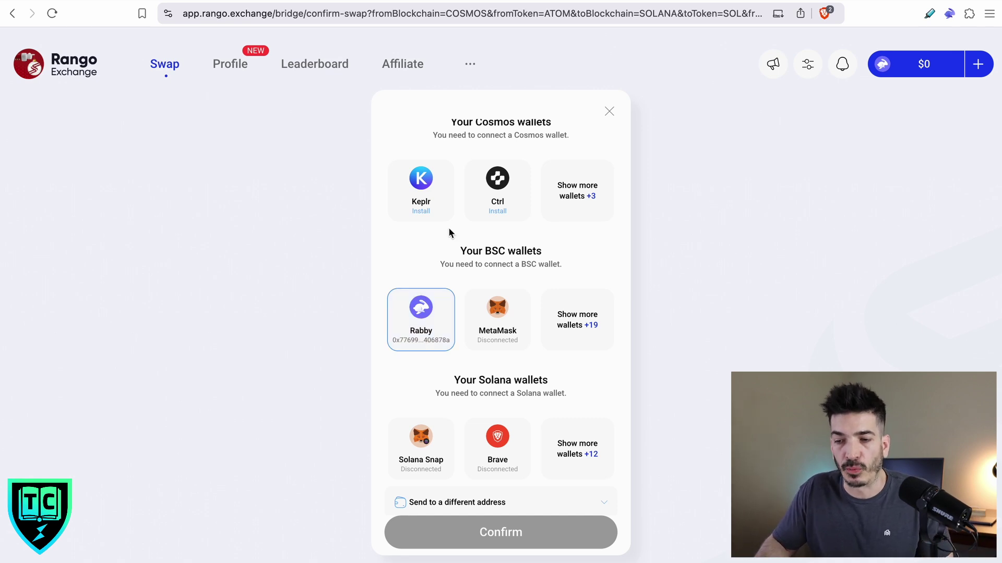
drag(456, 388, 547, 383)
click(541, 362)
scroll(509, 197, up, 1)
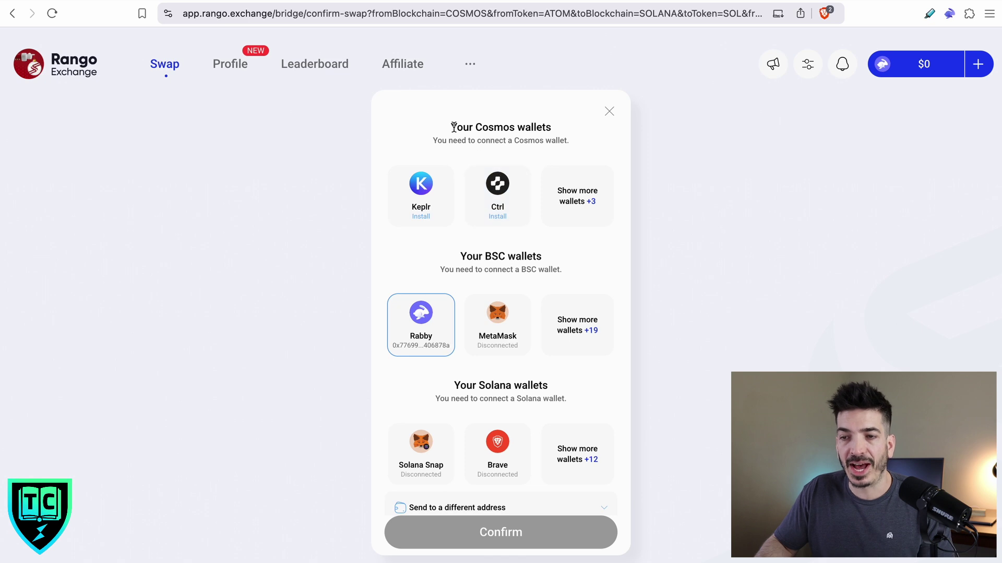
drag(451, 127, 552, 127)
click(544, 128)
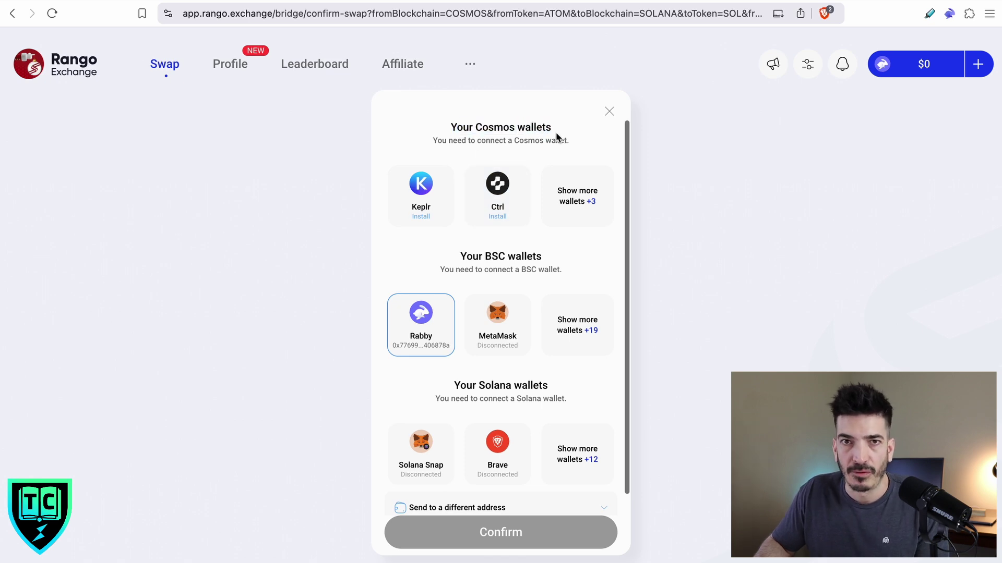
click(607, 119)
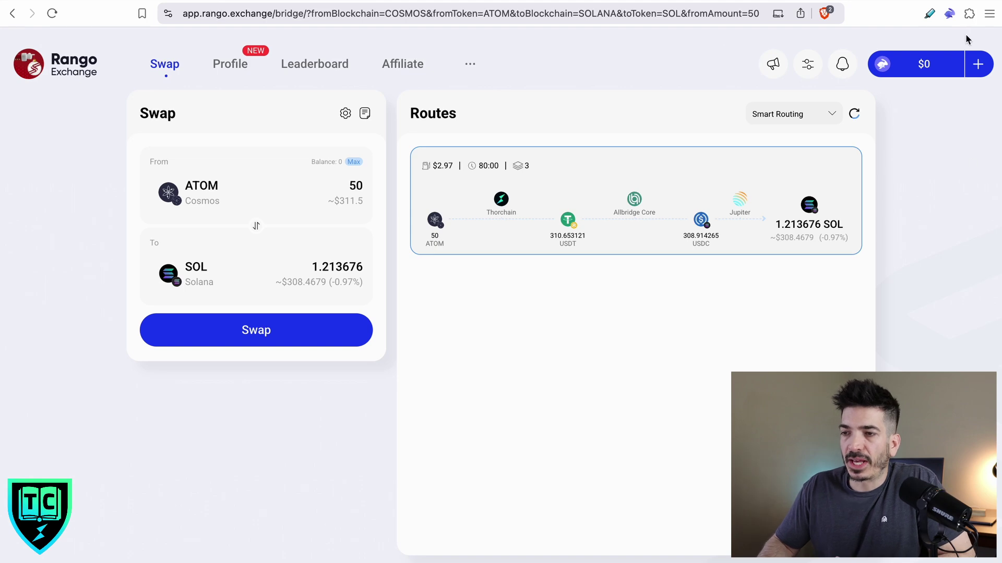
Enable the Keplr wallet extension on Brave's extensions page
click(968, 14)
click(856, 208)
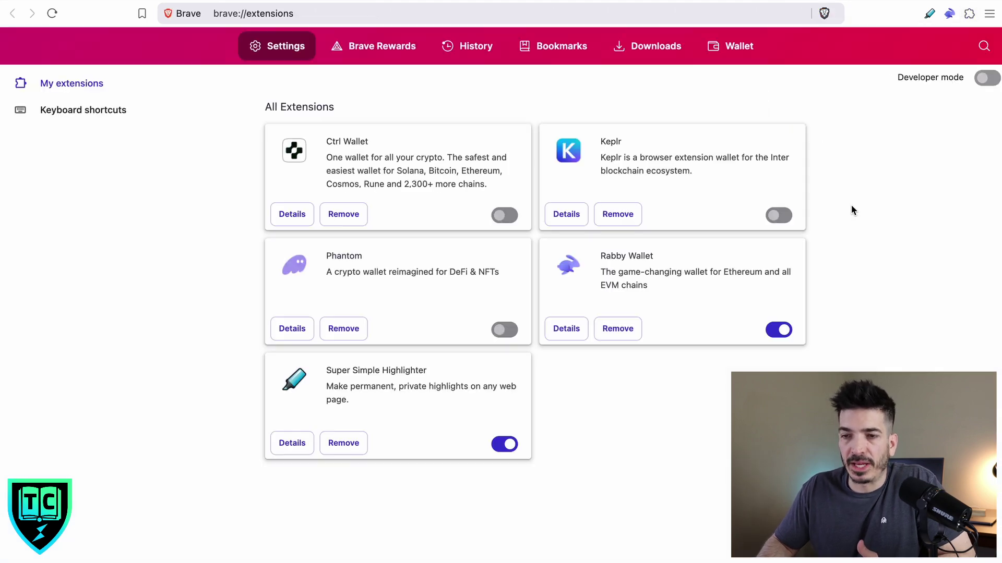
click(778, 215)
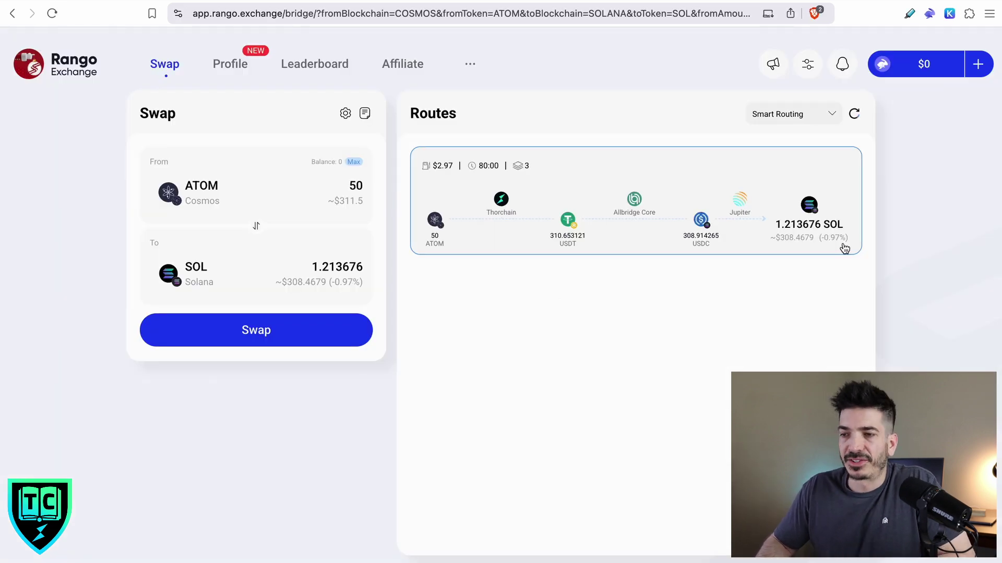
Connect Keplr to Rango, unlocking it with the wallet password, and restart the ATOM-to-SOL swap
click(978, 65)
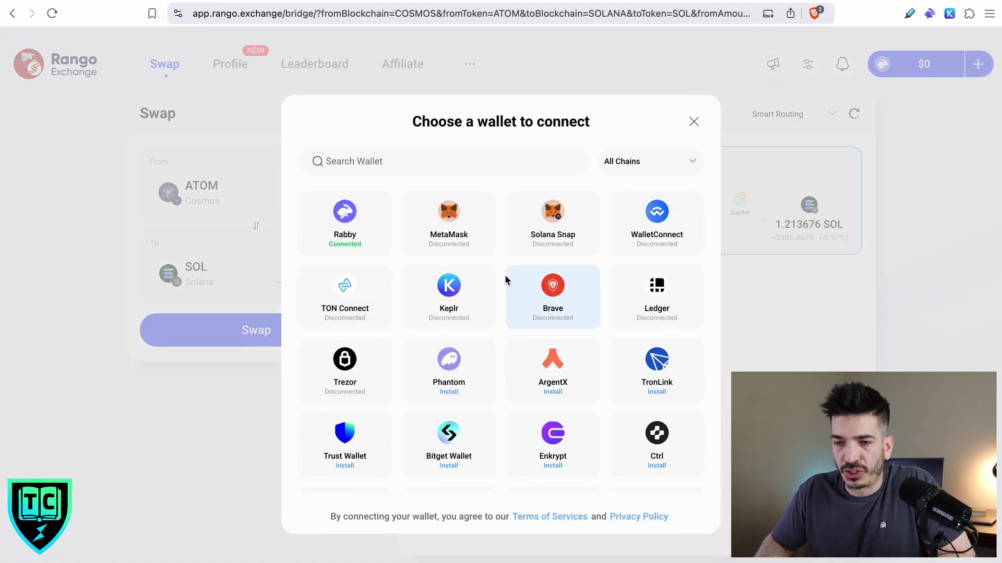
click(449, 292)
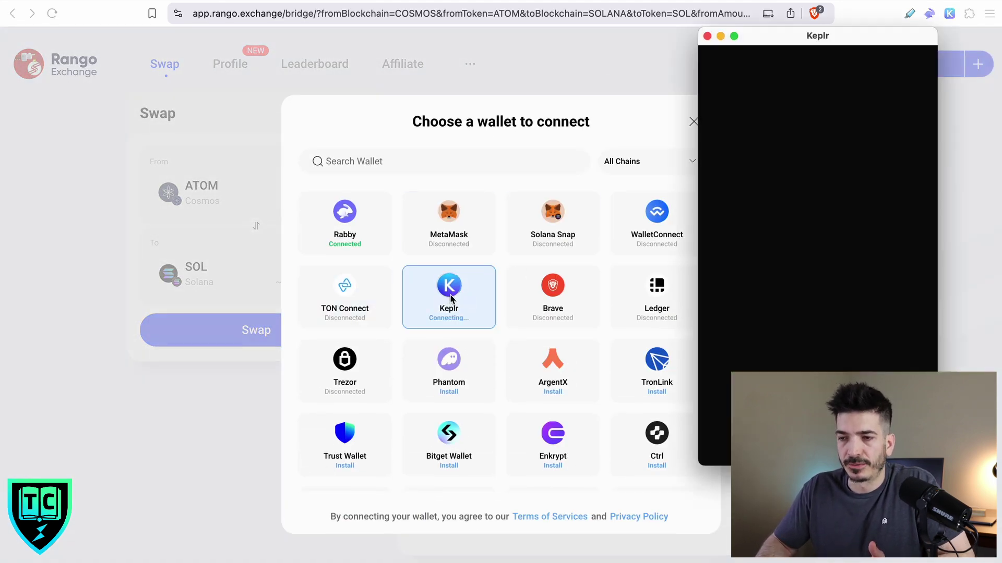
text(••)
key(Return)
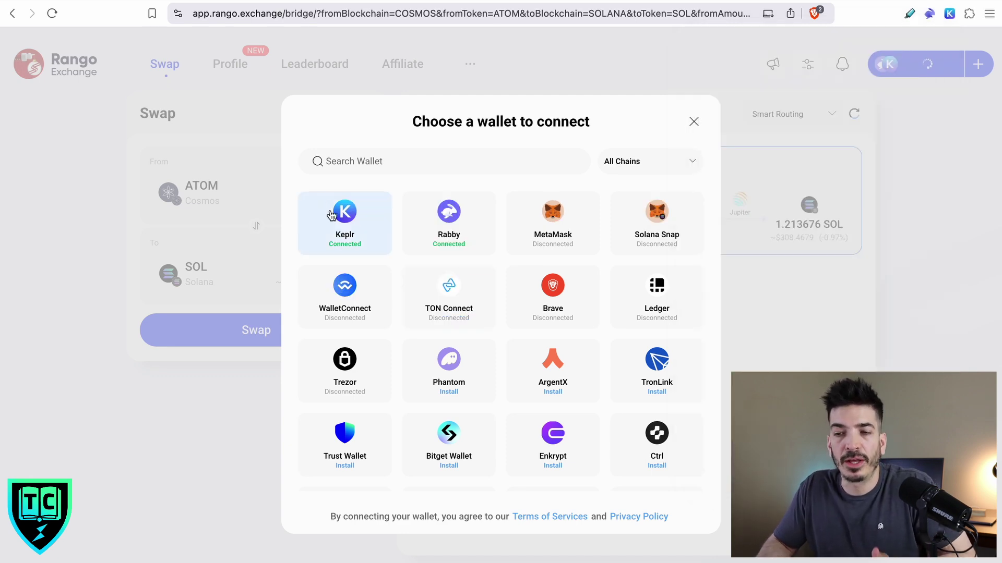
click(801, 211)
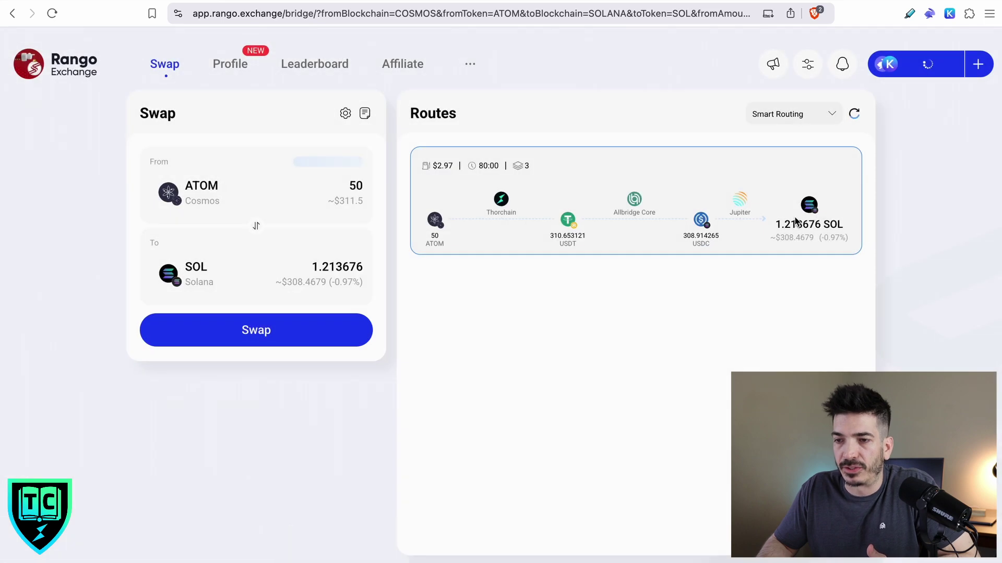
click(250, 331)
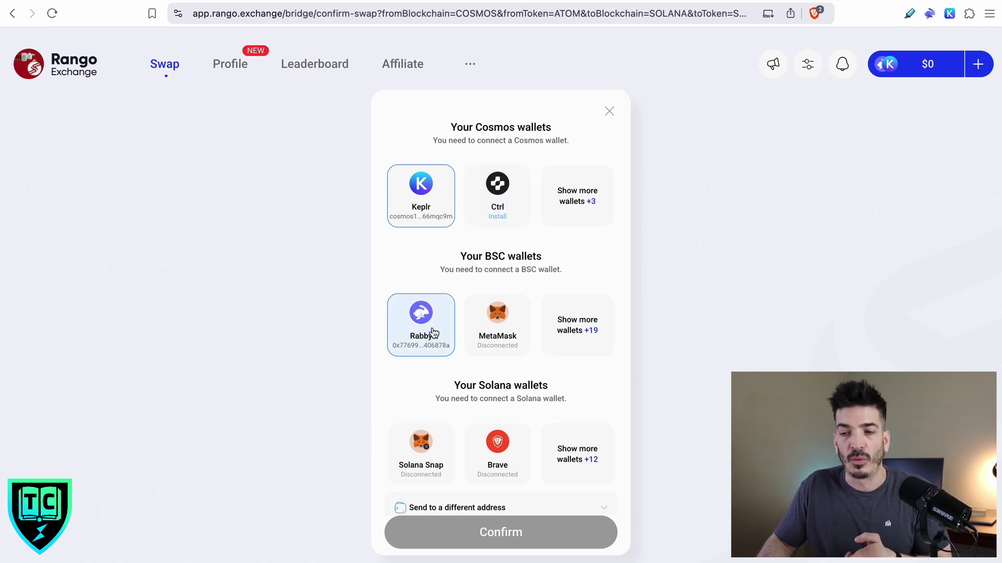
Review the Your Solana wallets section and expand then collapse 'Send to a different address'
scroll(429, 341, down, 1)
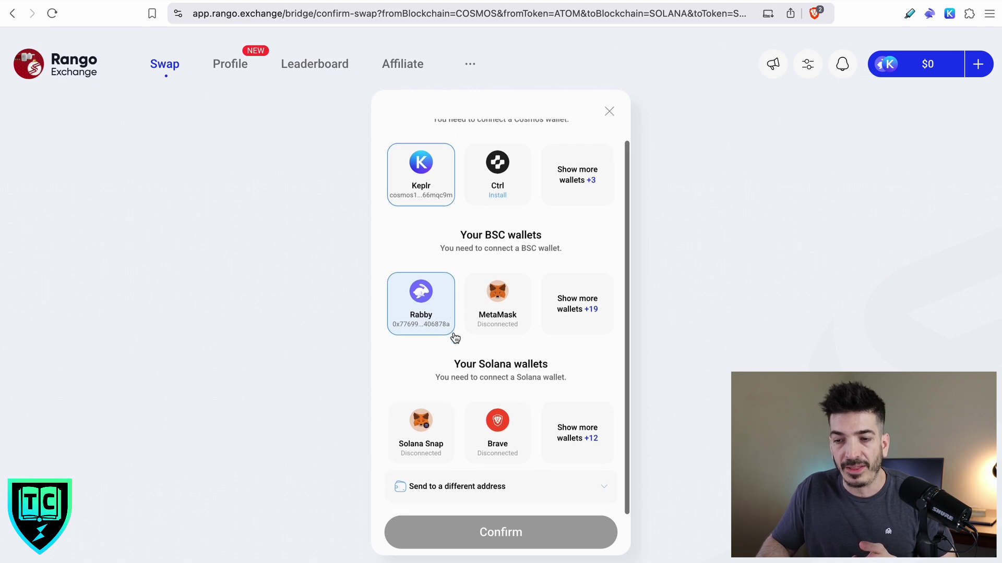
drag(456, 360, 554, 374)
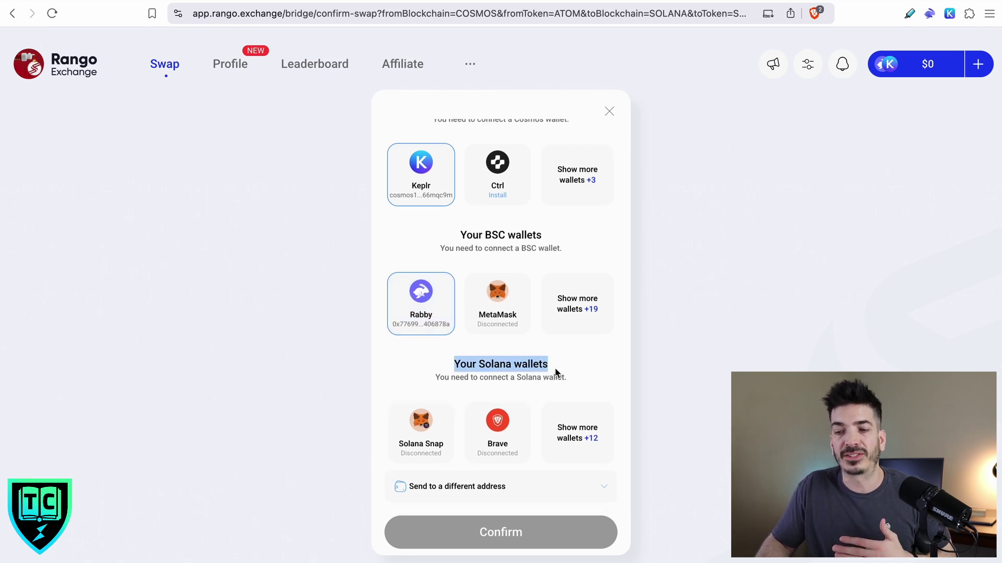
click(504, 361)
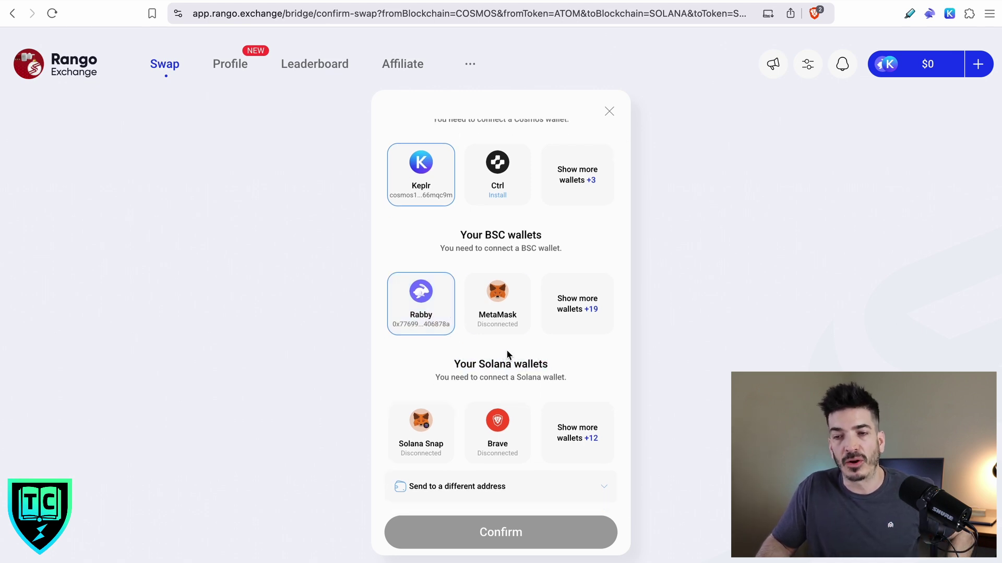
click(487, 489)
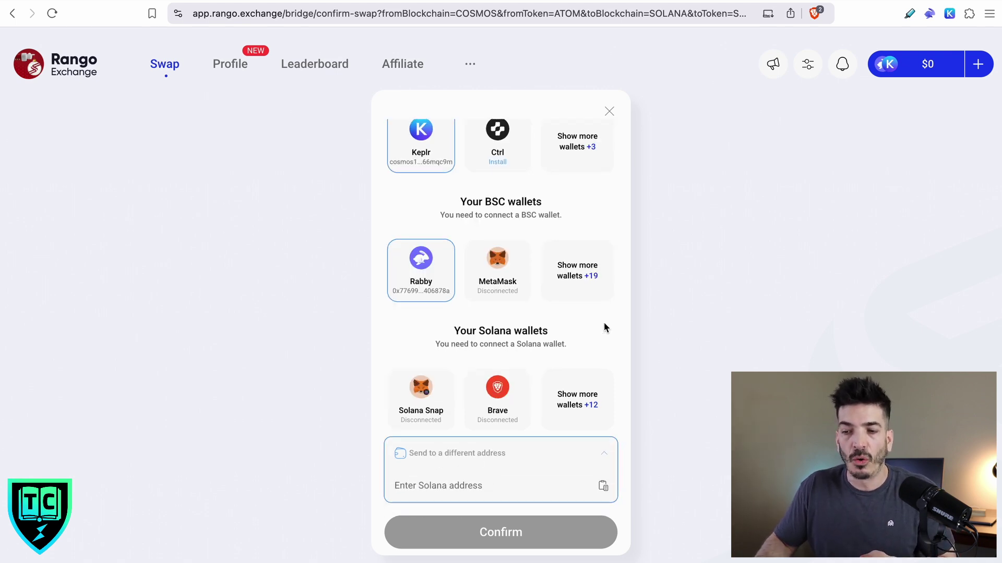
click(598, 460)
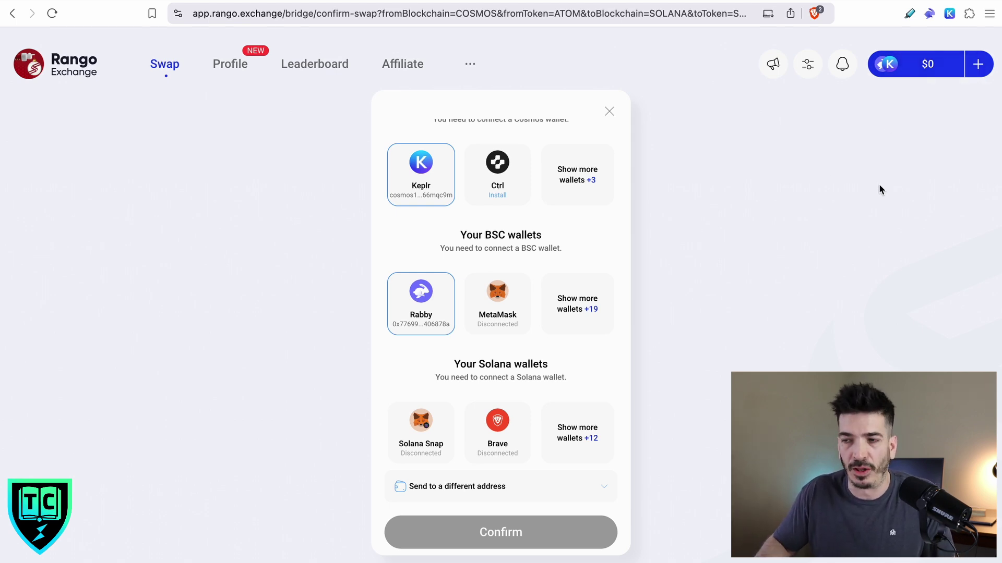
click(969, 13)
Enable the Phantom extension in Brave's extension manager and reload the Rango swap page
click(837, 236)
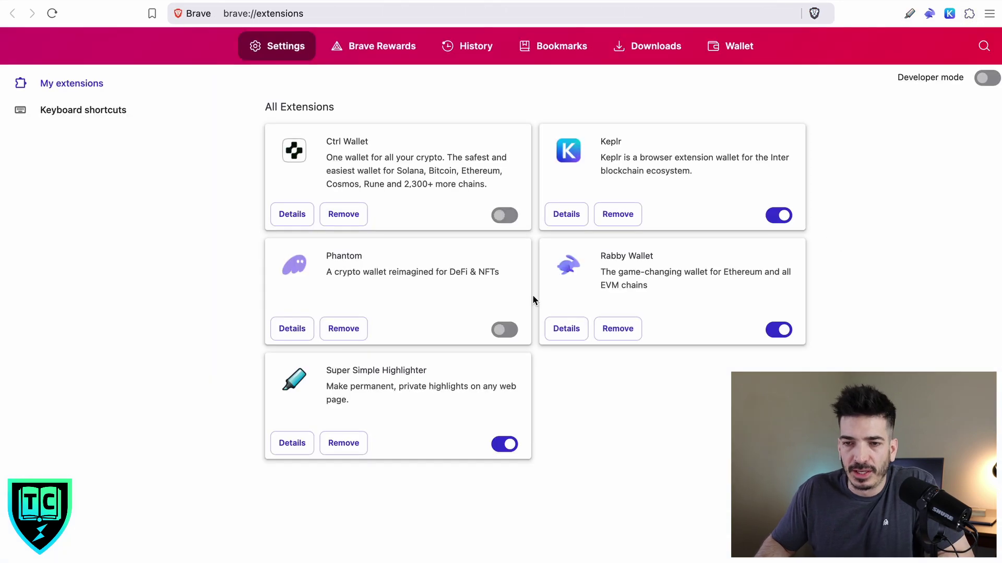
click(504, 329)
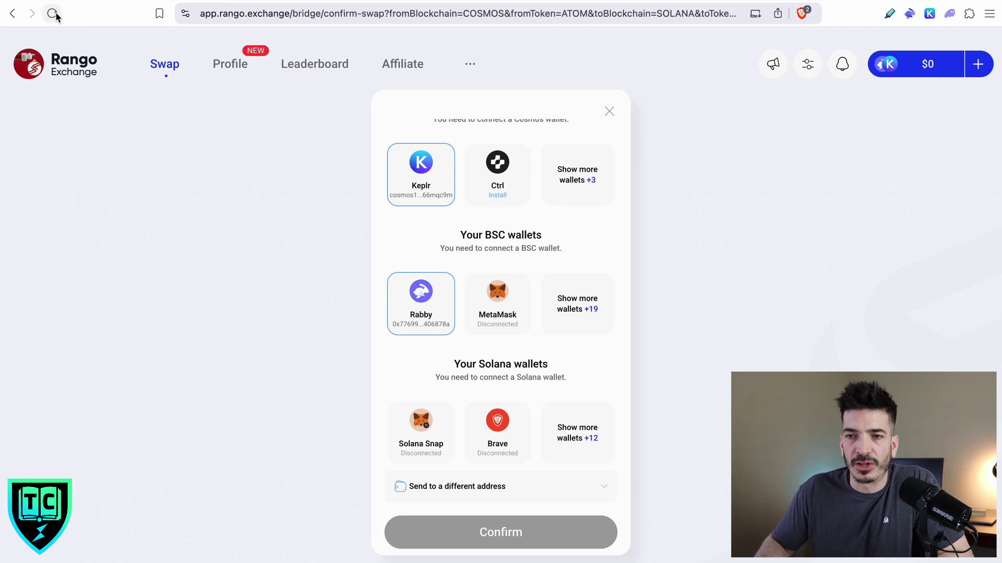
click(52, 13)
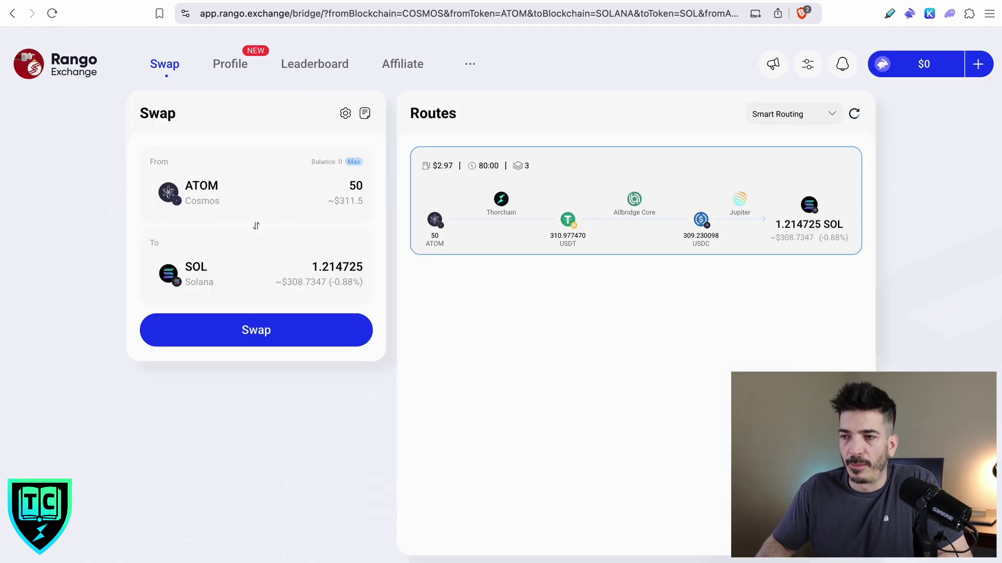
Connect Keplr and Phantom to Rango alongside Rabby, then start the ATOM-to-SOL swap
click(978, 64)
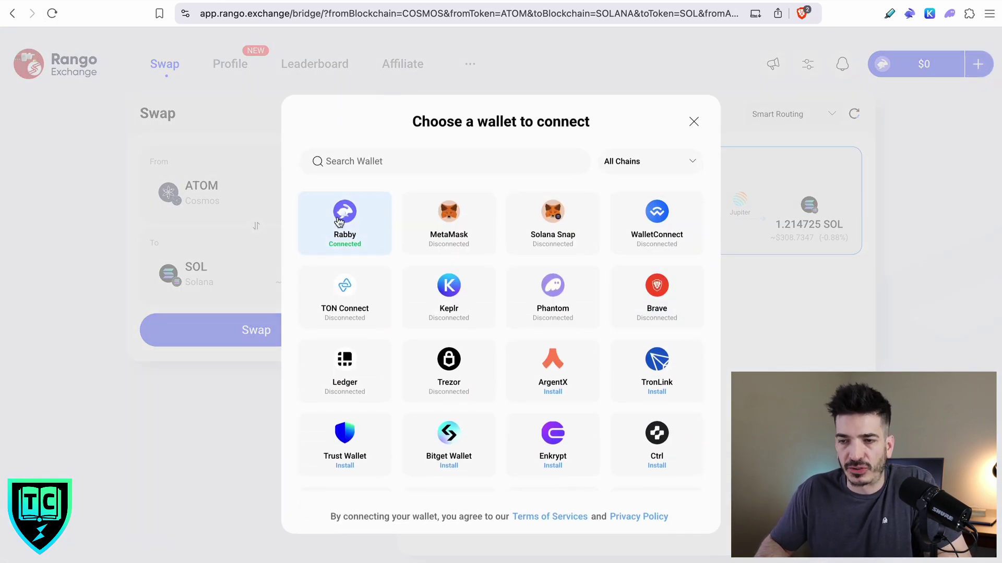
click(447, 300)
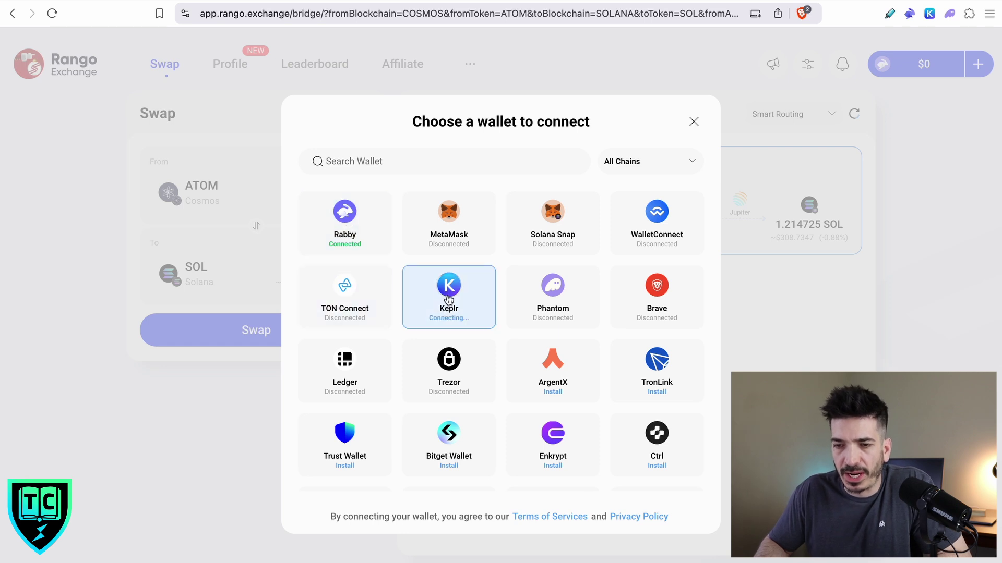
click(554, 313)
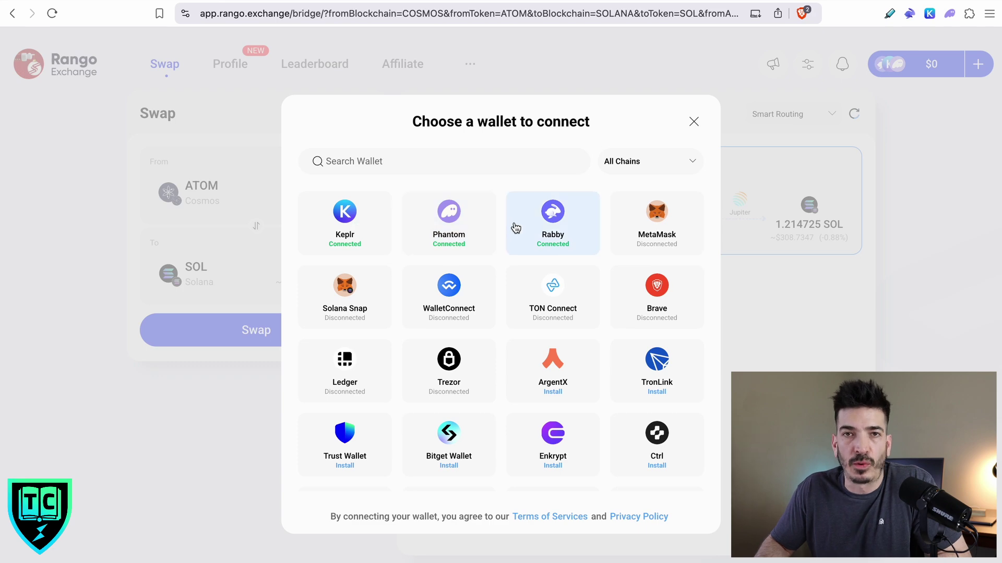
key(Escape)
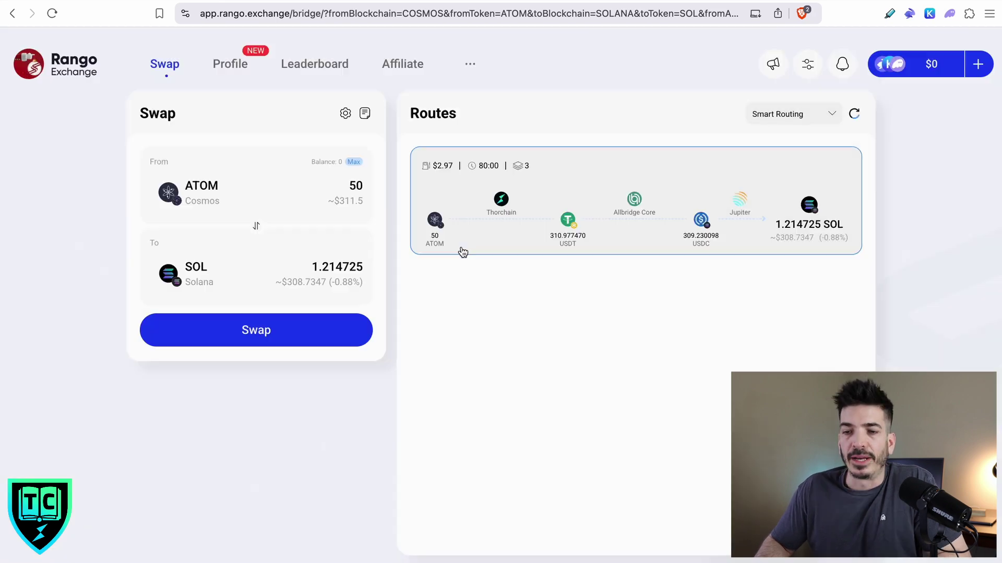
click(260, 336)
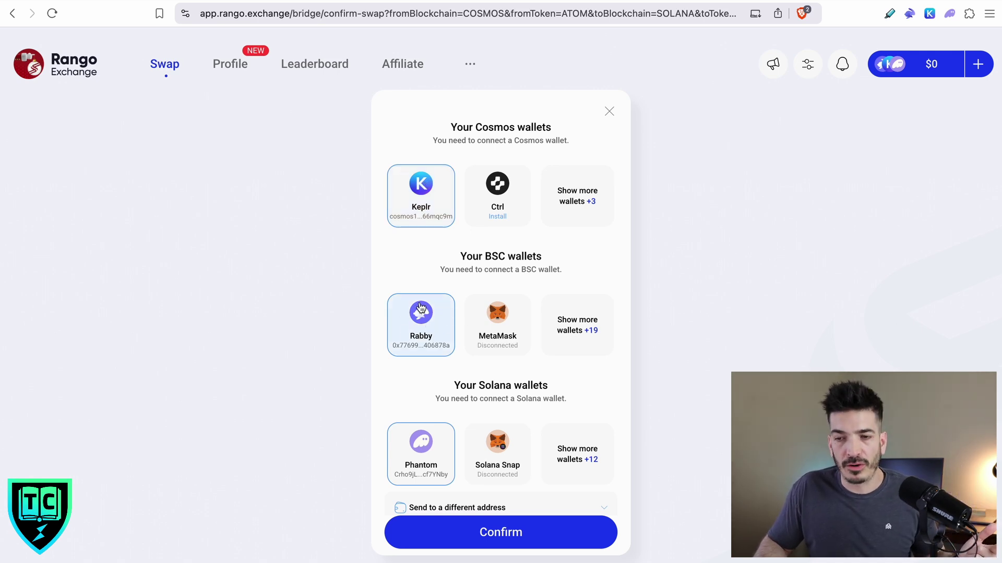
Confirm the ATOM-to-SOL swap with Keplr, Rabby and Phantom as the Solana wallet
scroll(476, 345, down, 1)
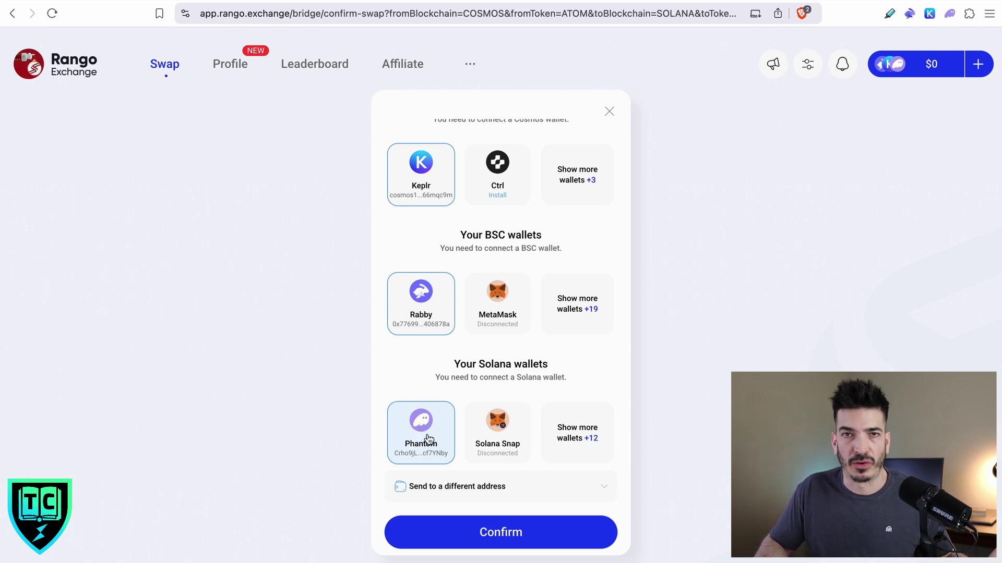
click(506, 535)
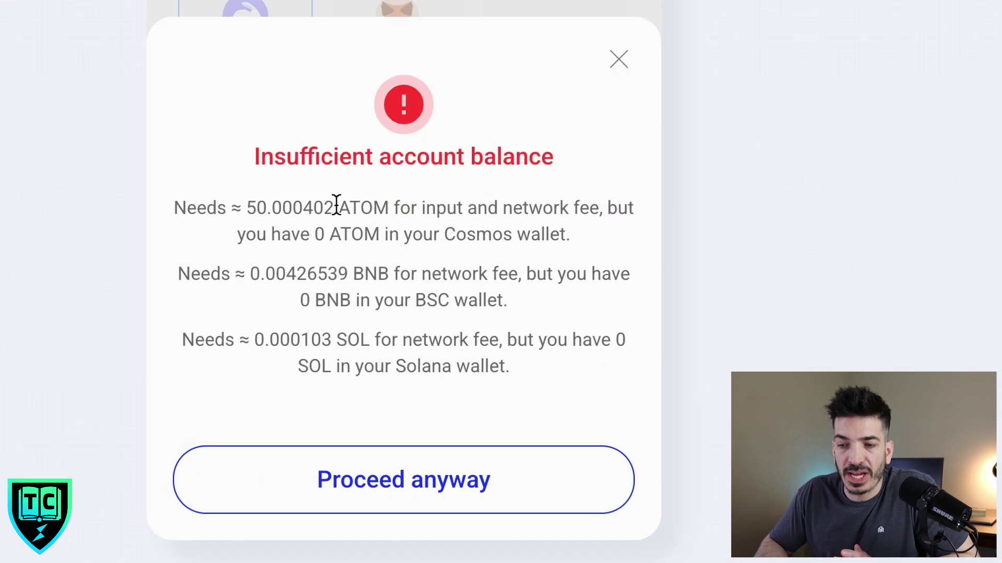
Highlight the required ATOM amount and the BNB and SOL network fee amounts in the warning
drag(273, 211, 342, 210)
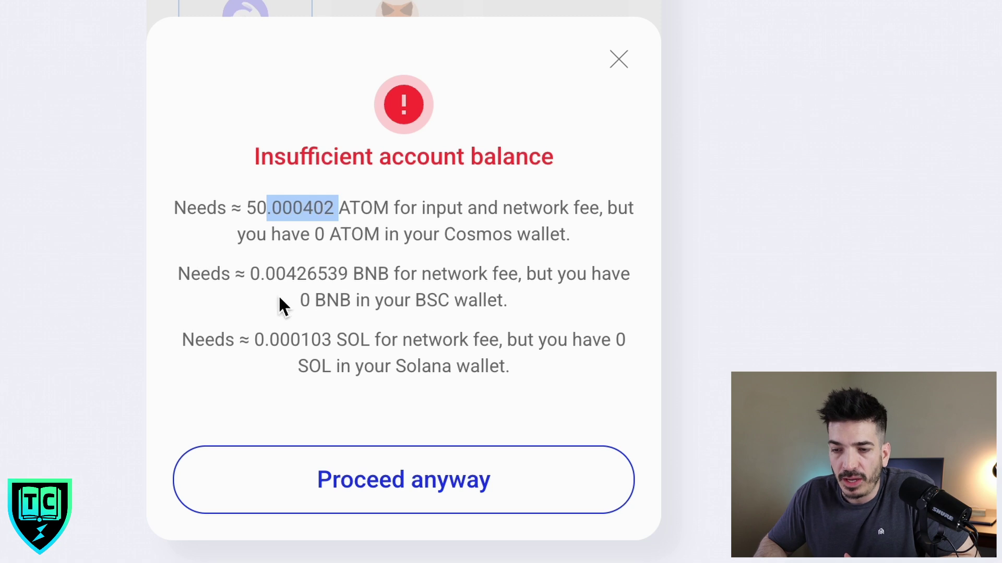
drag(261, 275, 327, 275)
click(365, 283)
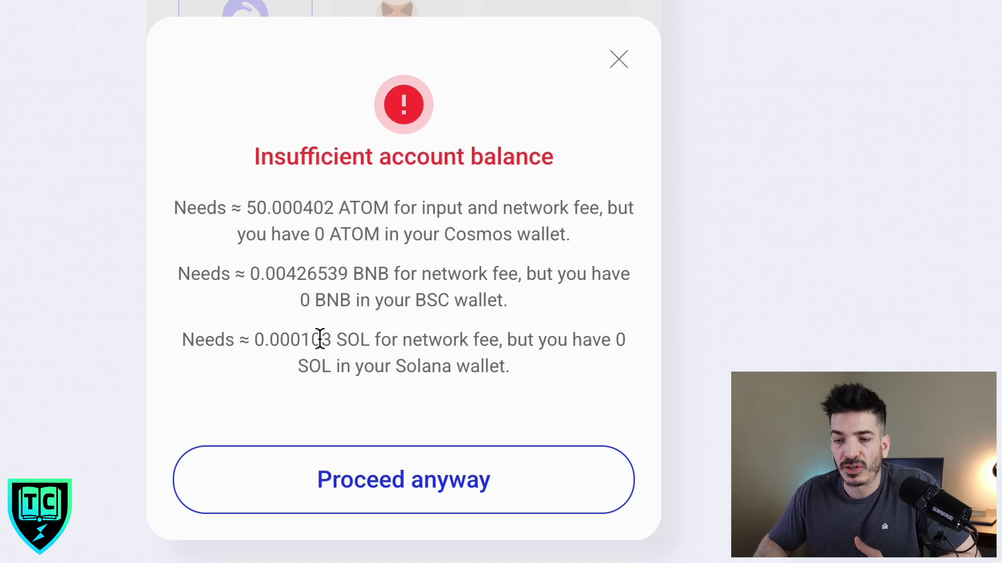
drag(288, 340, 472, 329)
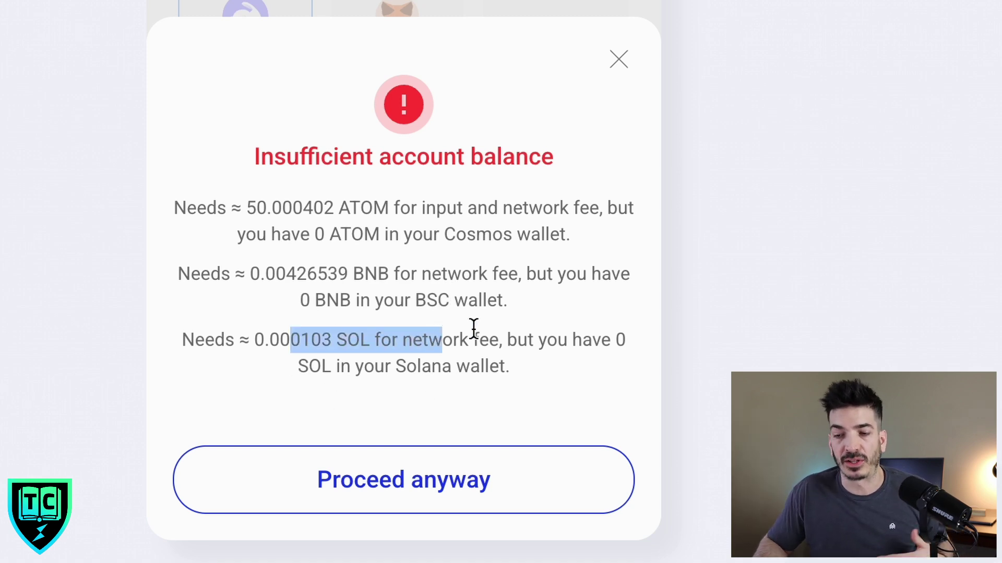
click(492, 349)
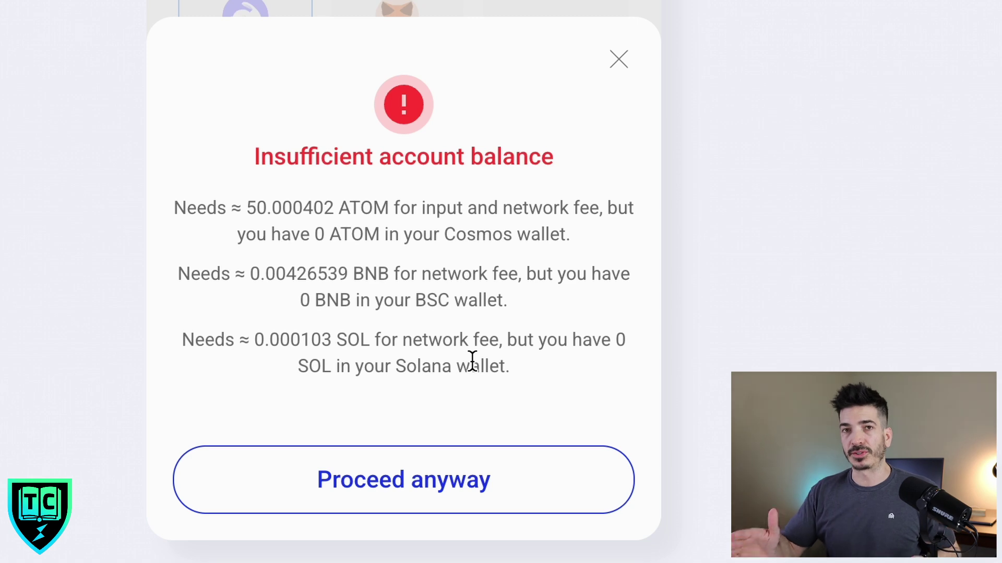